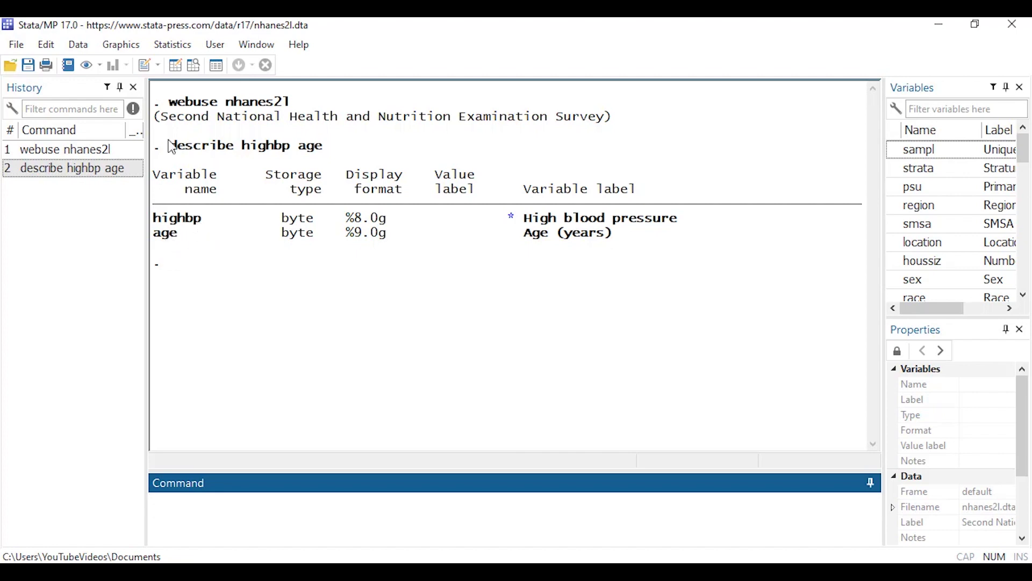
# Open the Logistic regression (odds ratios) dialog and set highbp as the dependent variable.
pyautogui.click(158, 49)
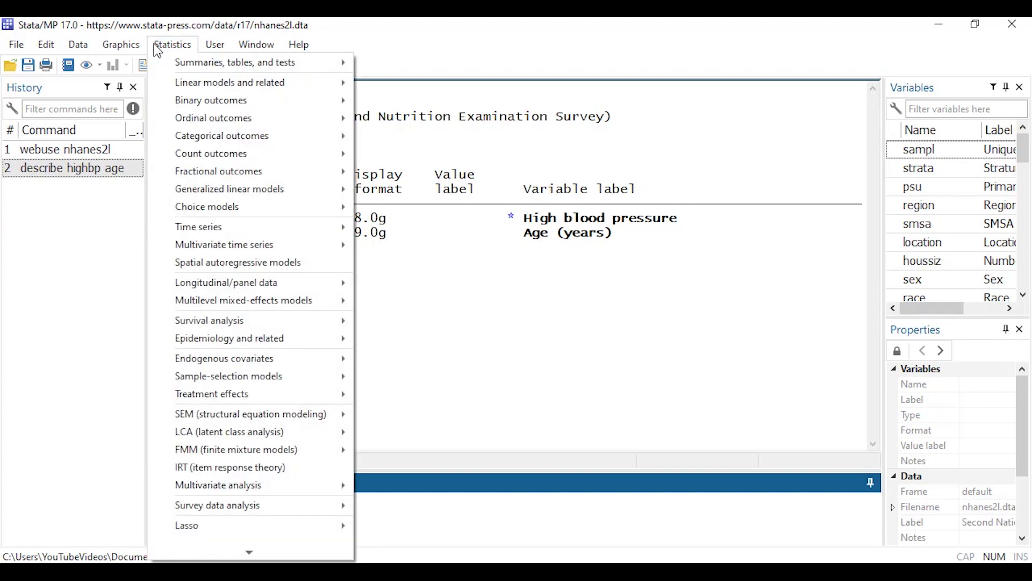
pyautogui.moveTo(160, 101)
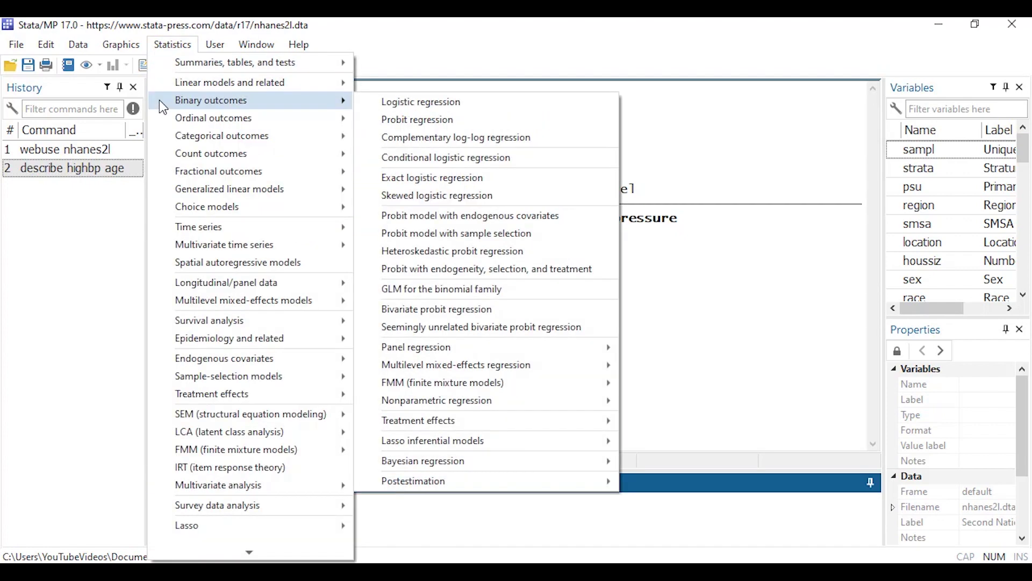
pyautogui.click(366, 103)
pyautogui.moveTo(533, 153); pyautogui.dragTo(781, 58)
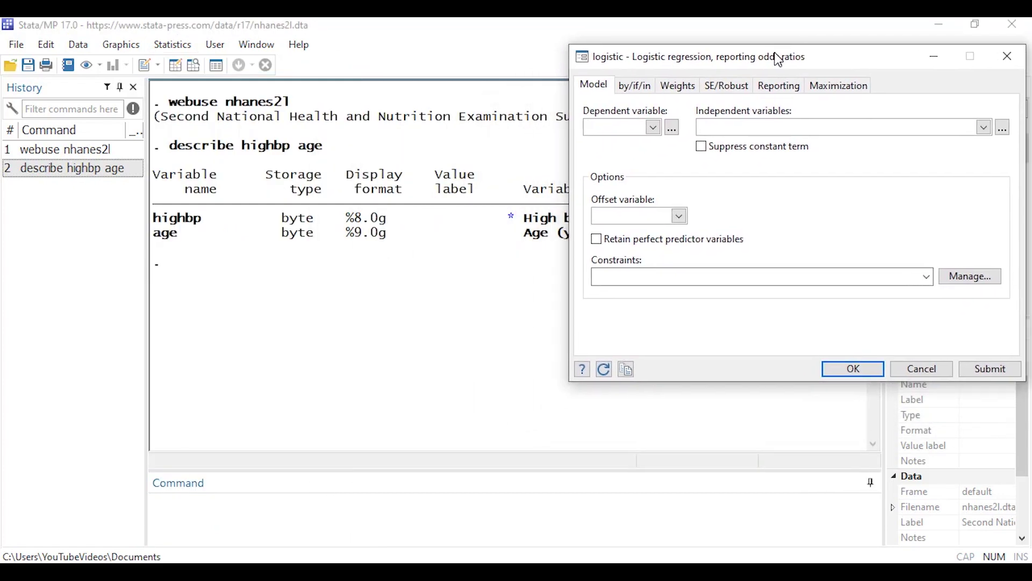
pyautogui.click(652, 127)
pyautogui.moveTo(661, 162); pyautogui.dragTo(655, 256)
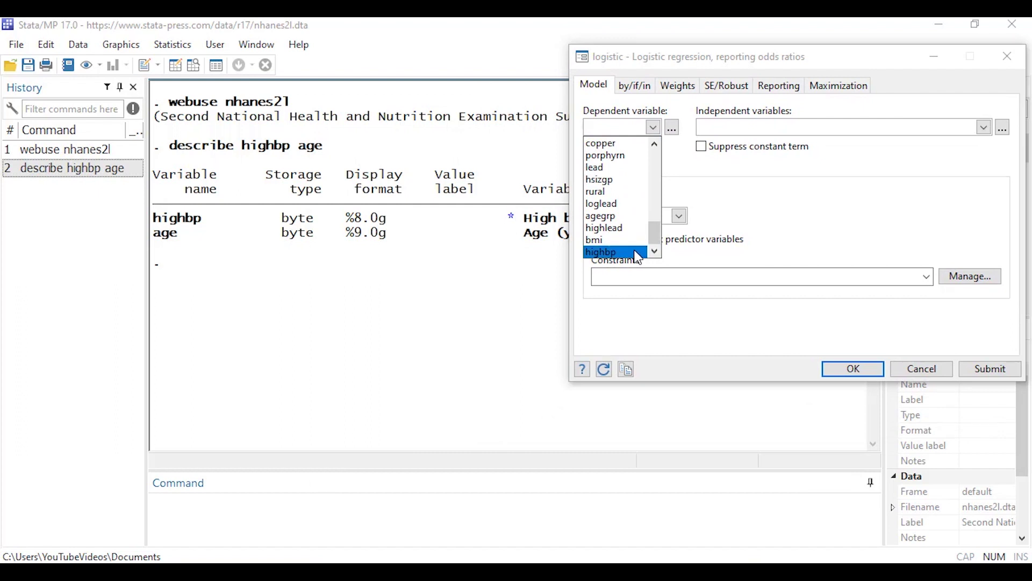
pyautogui.click(638, 252)
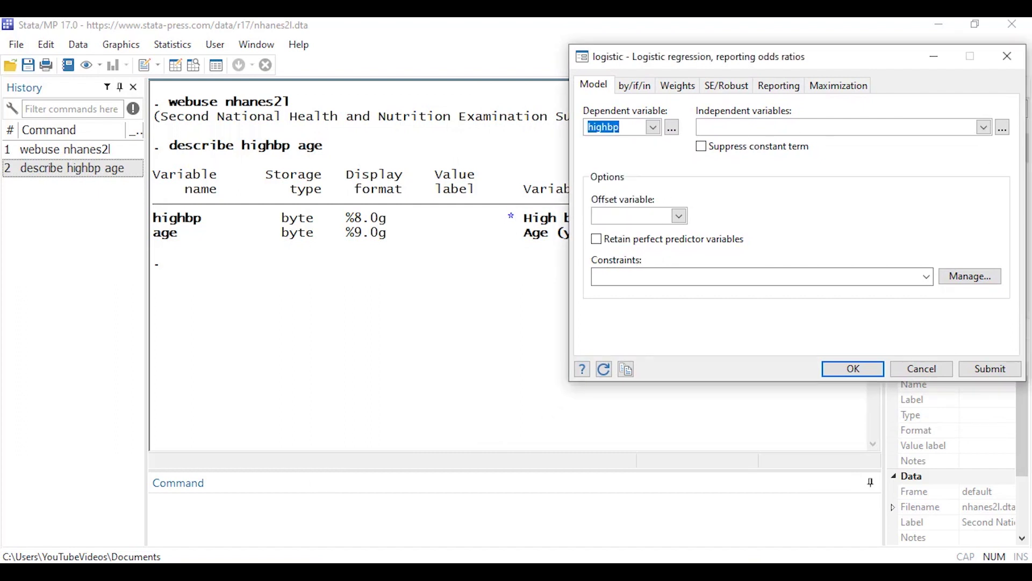
# Build the predictor list with age marked continuous (c.) and accept it as the independent variable.
pyautogui.click(1005, 129)
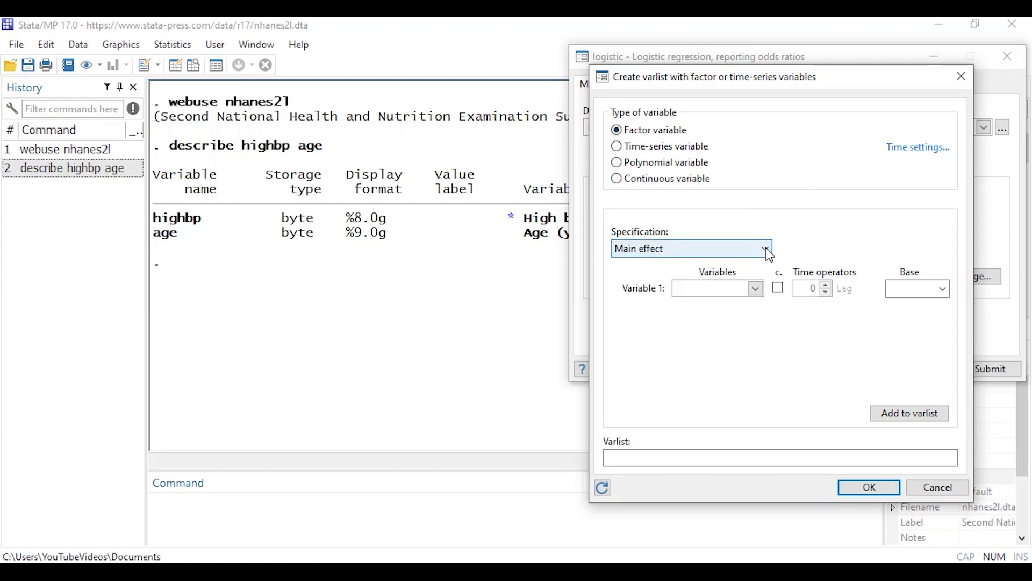
pyautogui.click(757, 290)
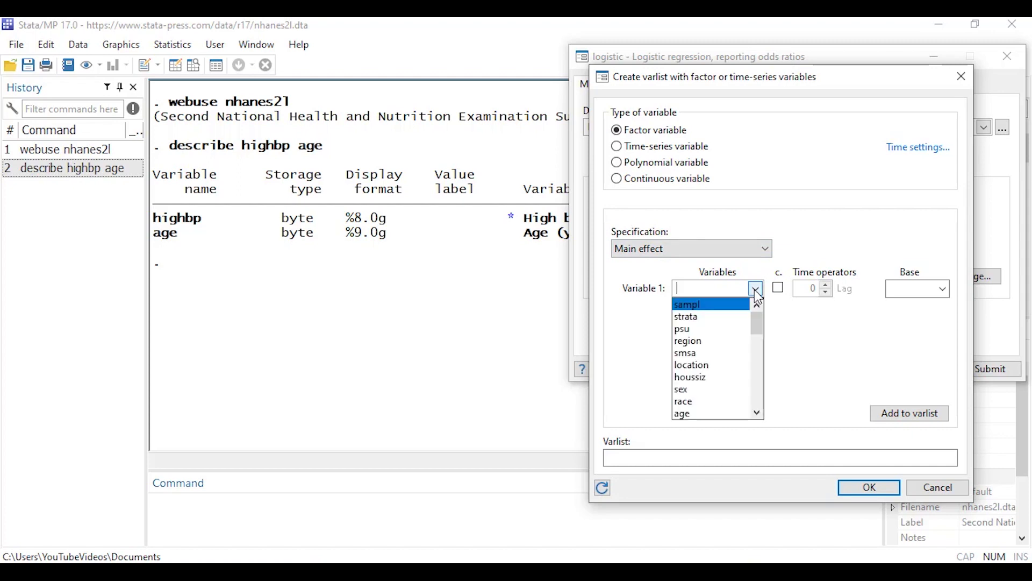
pyautogui.moveTo(759, 321); pyautogui.dragTo(762, 332)
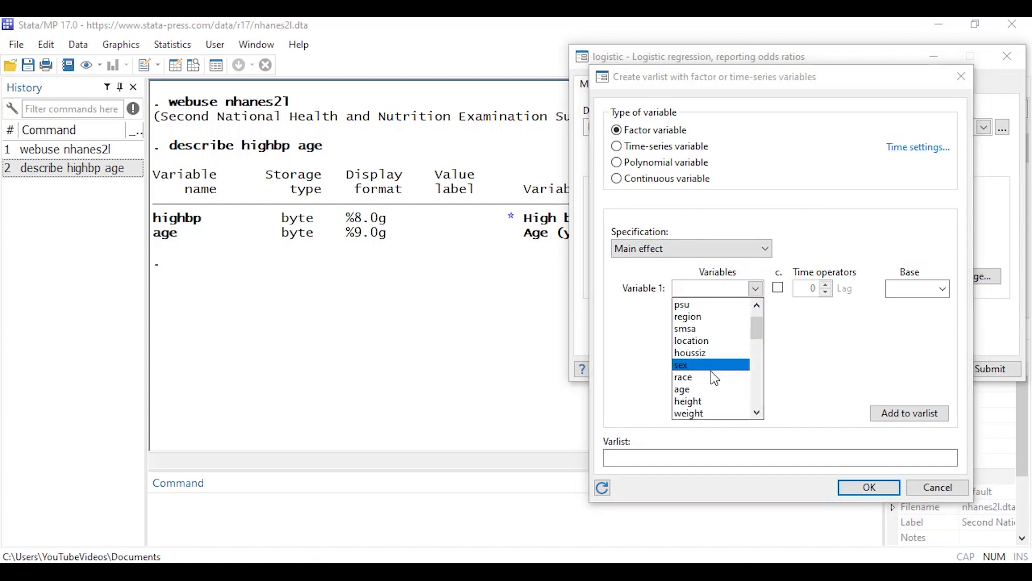
pyautogui.click(711, 389)
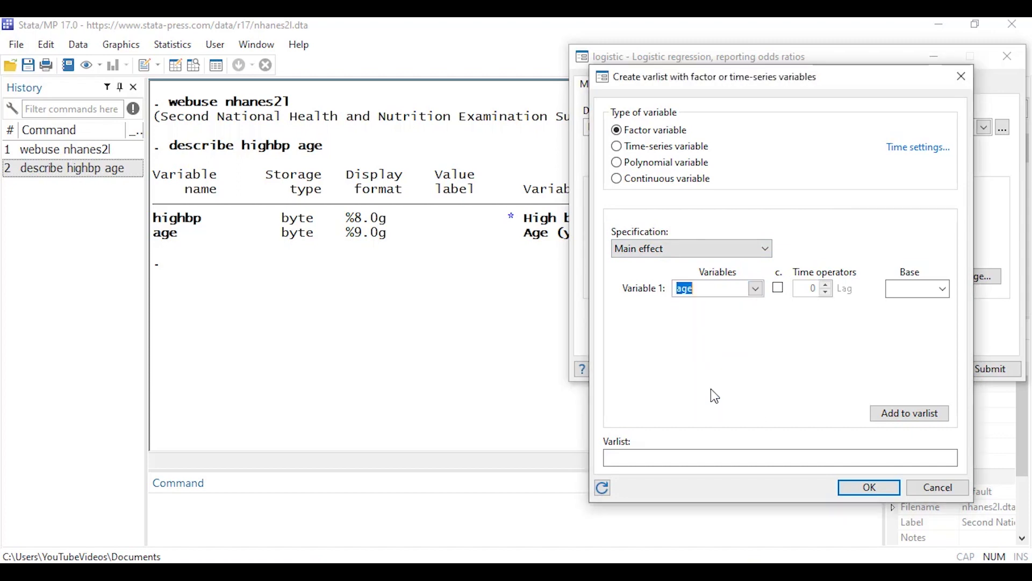
pyautogui.click(779, 289)
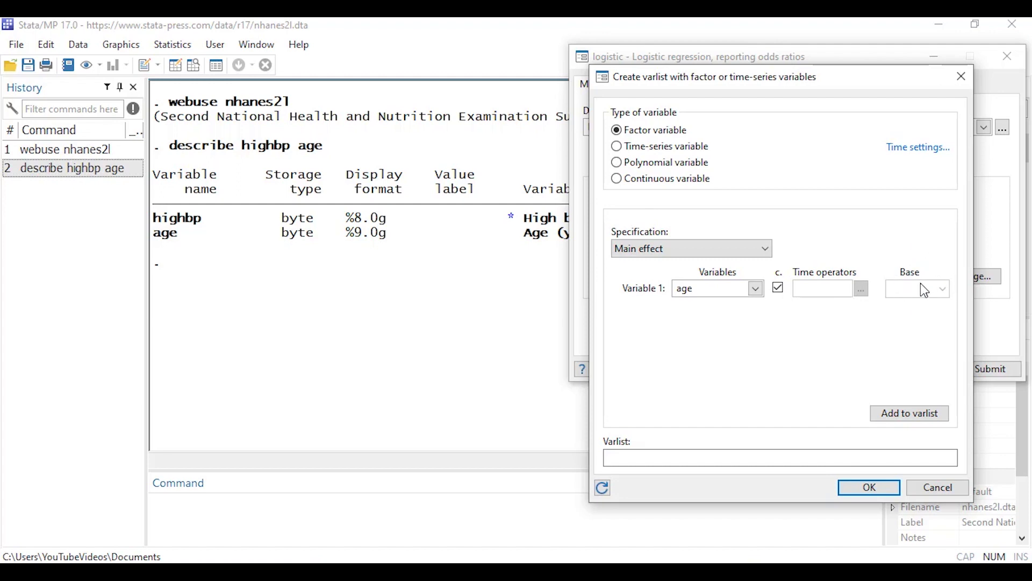
pyautogui.click(896, 413)
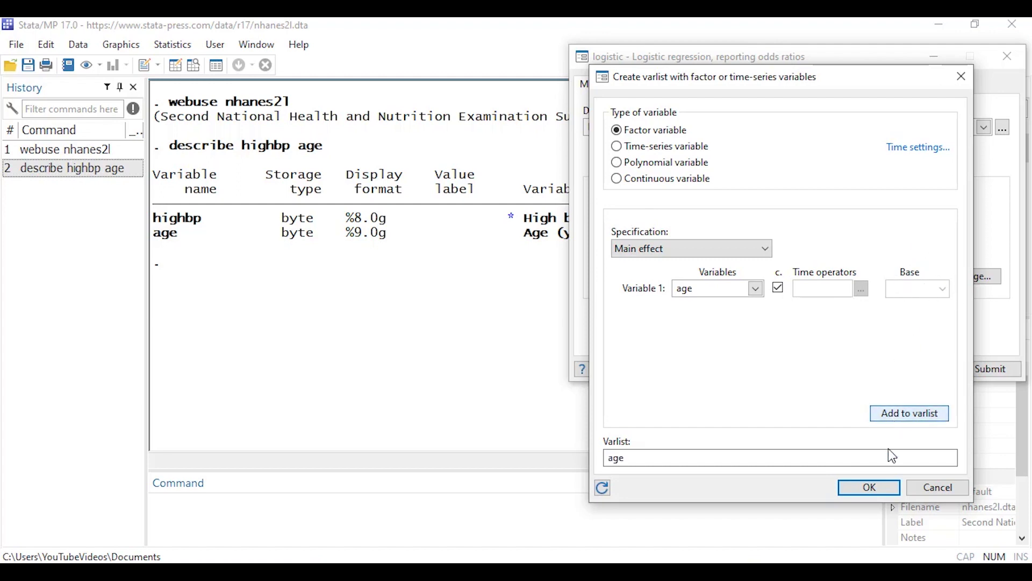
pyautogui.click(888, 487)
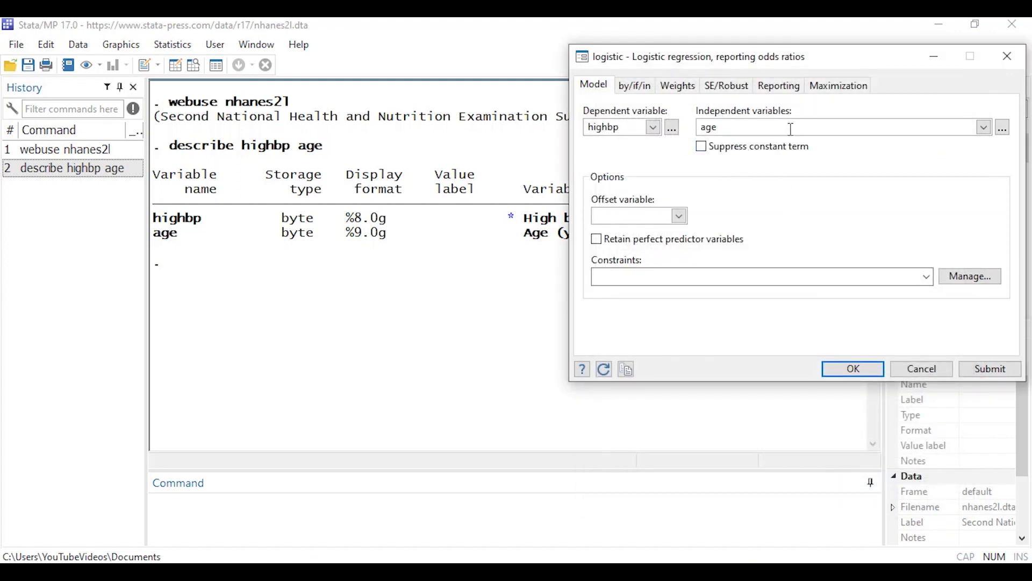
# Run logistic highbp age, giving an age odds ratio of 1.048402 on 10,351 observations.
pyautogui.click(859, 369)
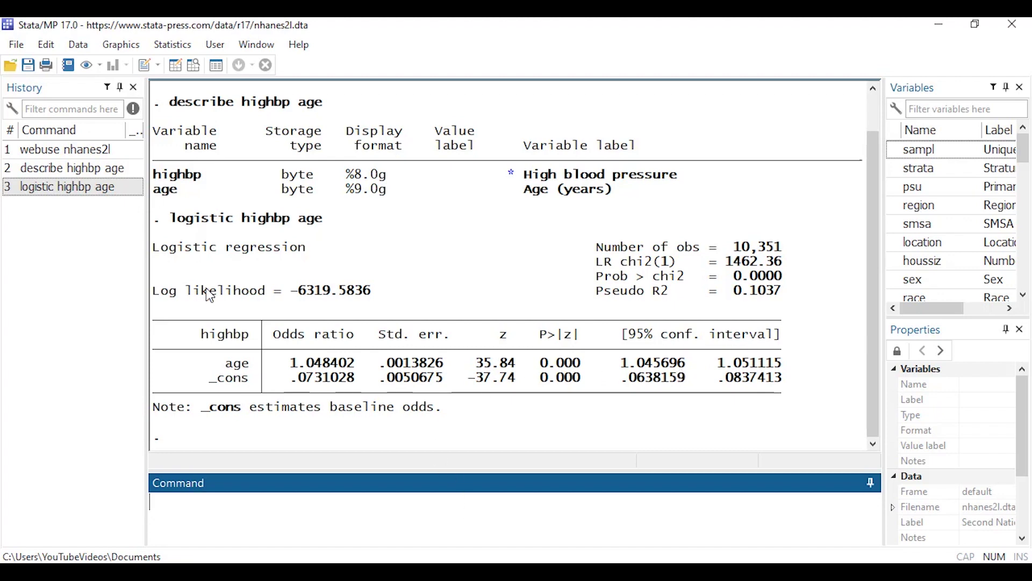
# Edit the recalled logistic command to use c.age and rerun it, reproducing odds ratio 1.048402.
pyautogui.click(75, 187)
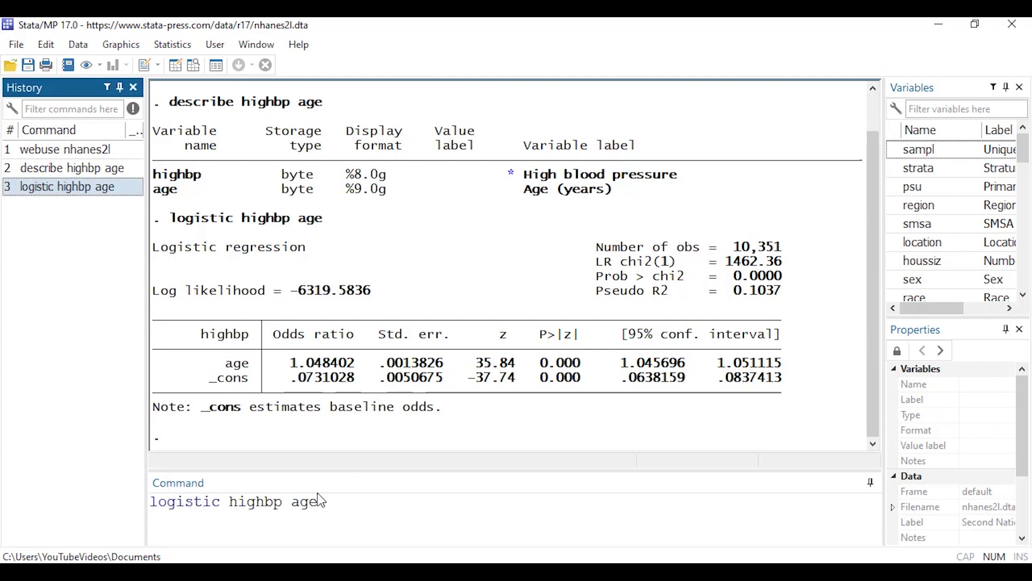
pyautogui.click(345, 506)
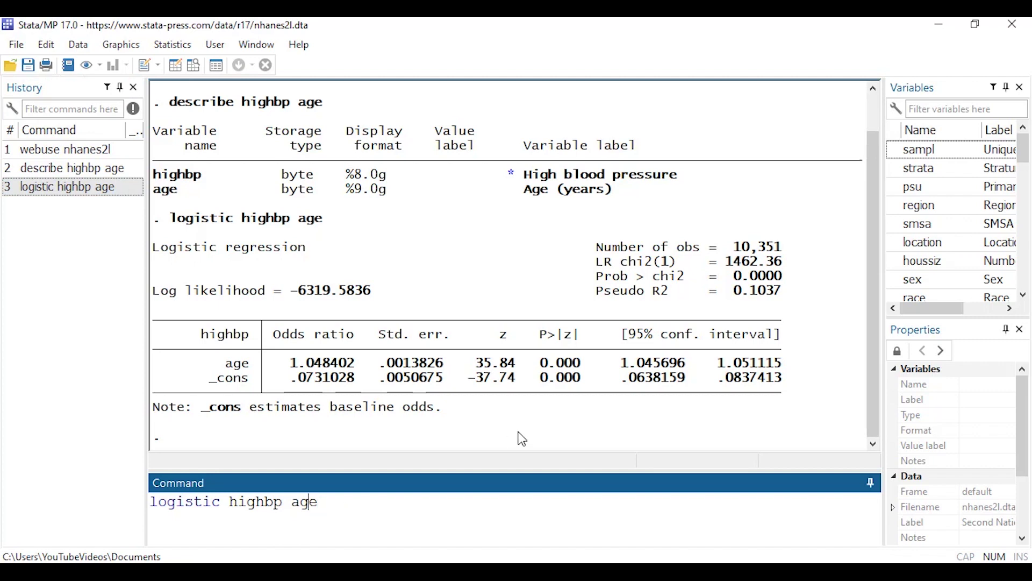
pyautogui.press('Left')
pyautogui.press('Left')
pyautogui.write('c.')
pyautogui.press('Return')
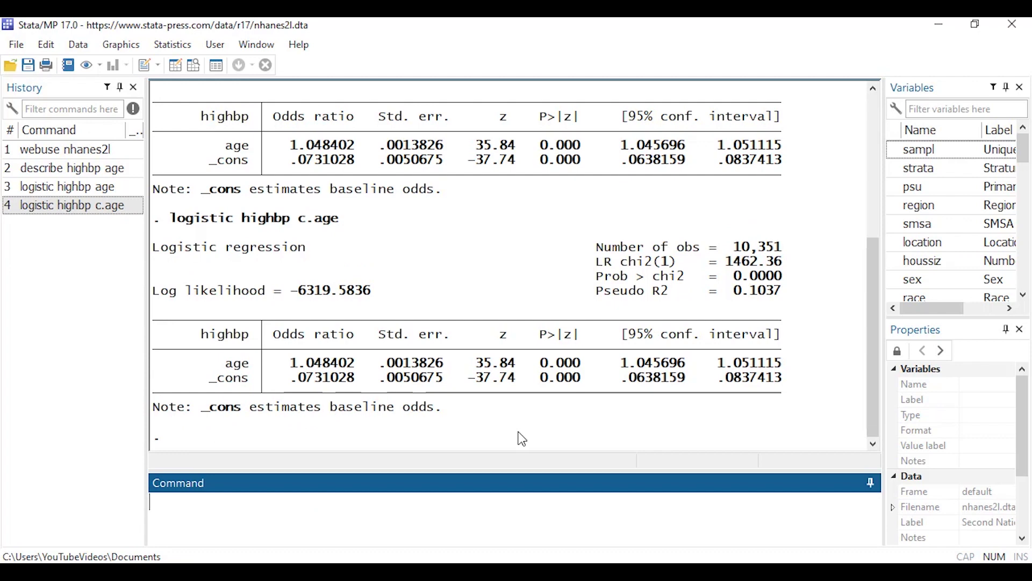
pyautogui.press('pageup')
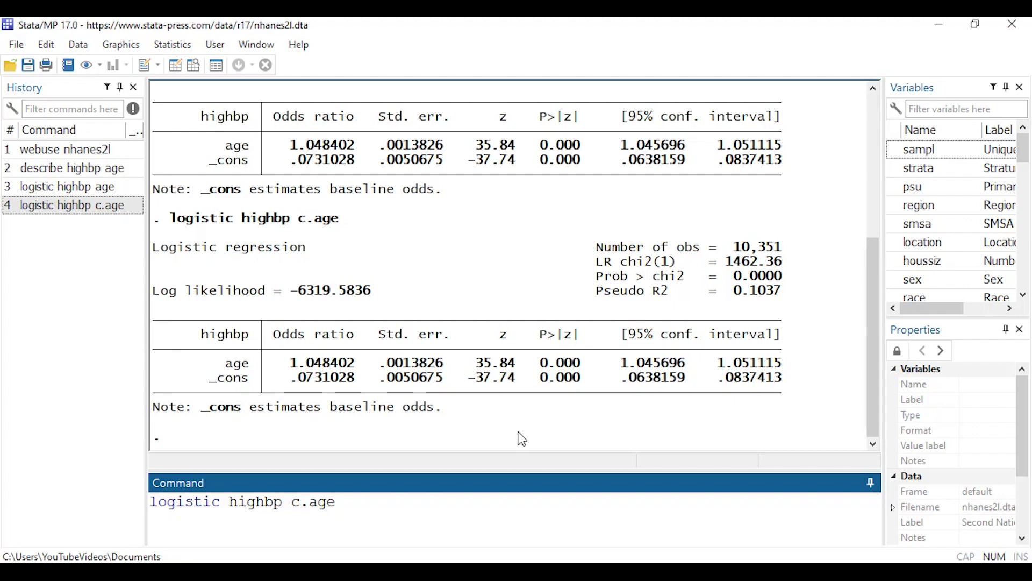
# Run logistic highbp c.age##c.age and highlight the age (1.087957) and squared-age (.9996097) odds ratios.
pyautogui.write('##c.age')
pyautogui.press('Return')
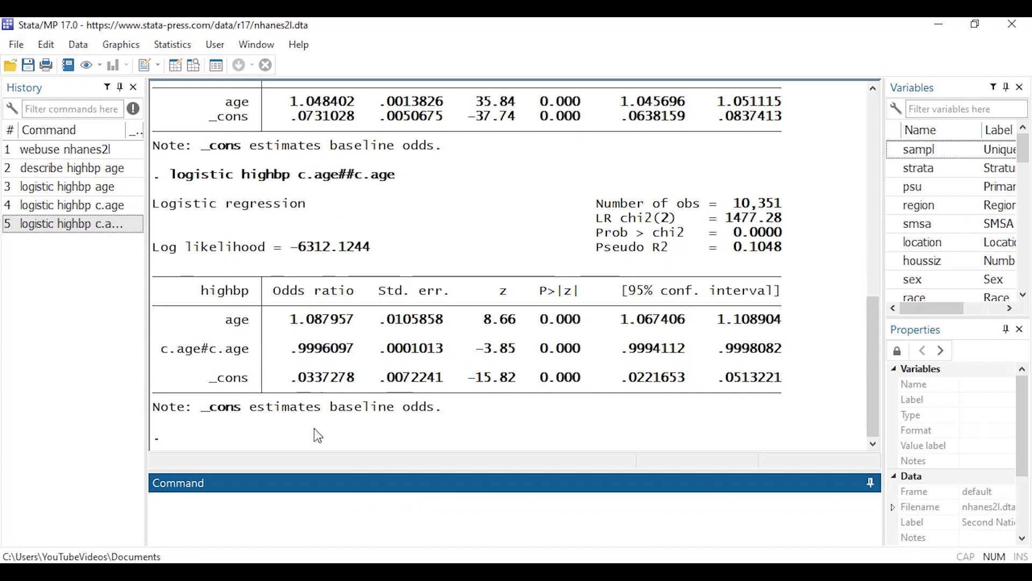
pyautogui.moveTo(223, 321); pyautogui.dragTo(336, 326)
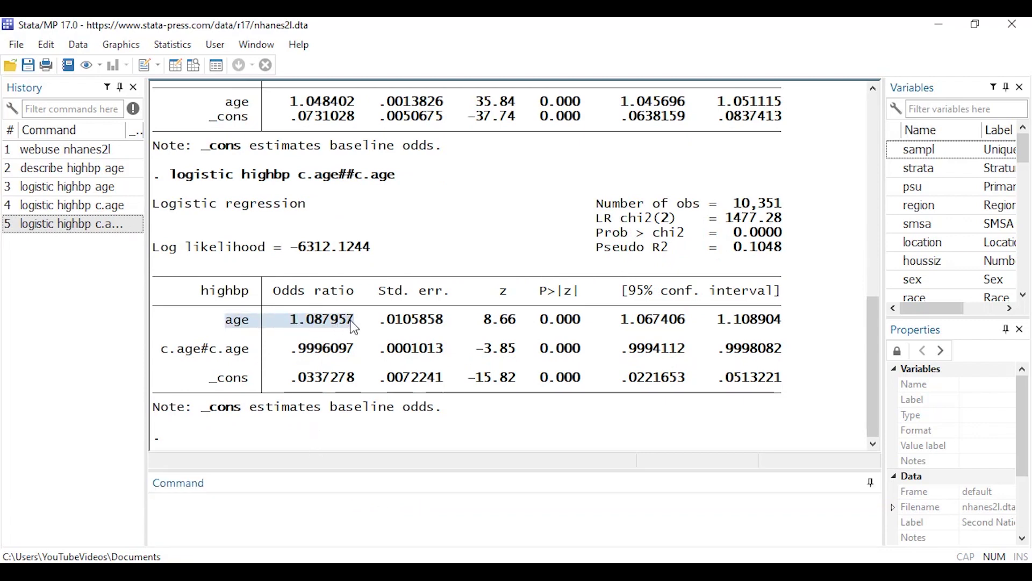
pyautogui.moveTo(160, 350); pyautogui.dragTo(352, 358)
pyautogui.click(352, 357)
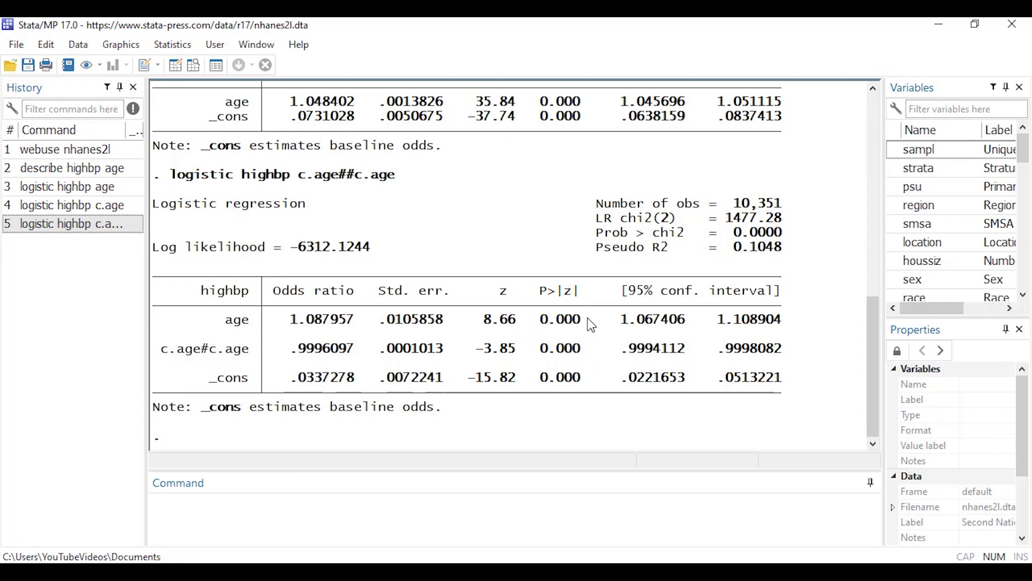
# Run testparm c.age c.age#c.age to jointly test both age terms.
pyautogui.click(442, 517)
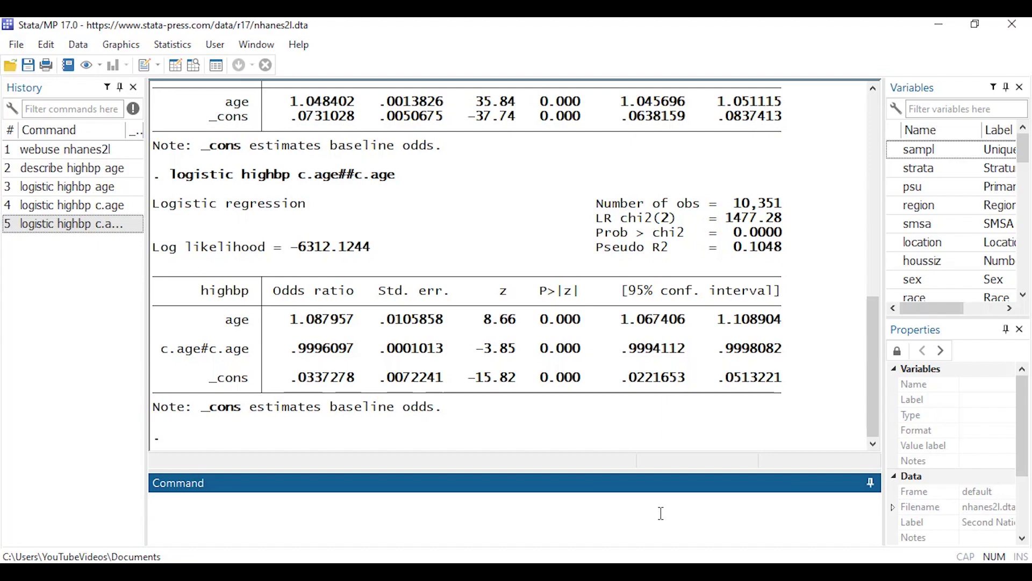
pyautogui.write('testparm c.age')
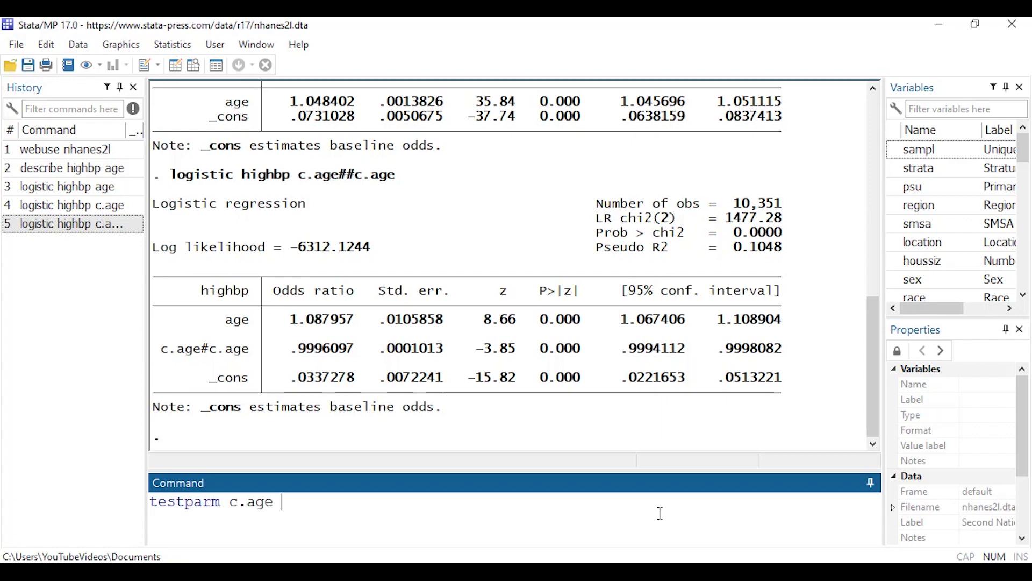
pyautogui.write(' c.ag')
pyautogui.press('BackSpace')
pyautogui.write('ge#.age')
pyautogui.press('BackSpace')
pyautogui.press('BackSpace')
pyautogui.press('BackSpace')
pyautogui.press('BackSpace')
pyautogui.write('c.age')
pyautogui.press('Return')
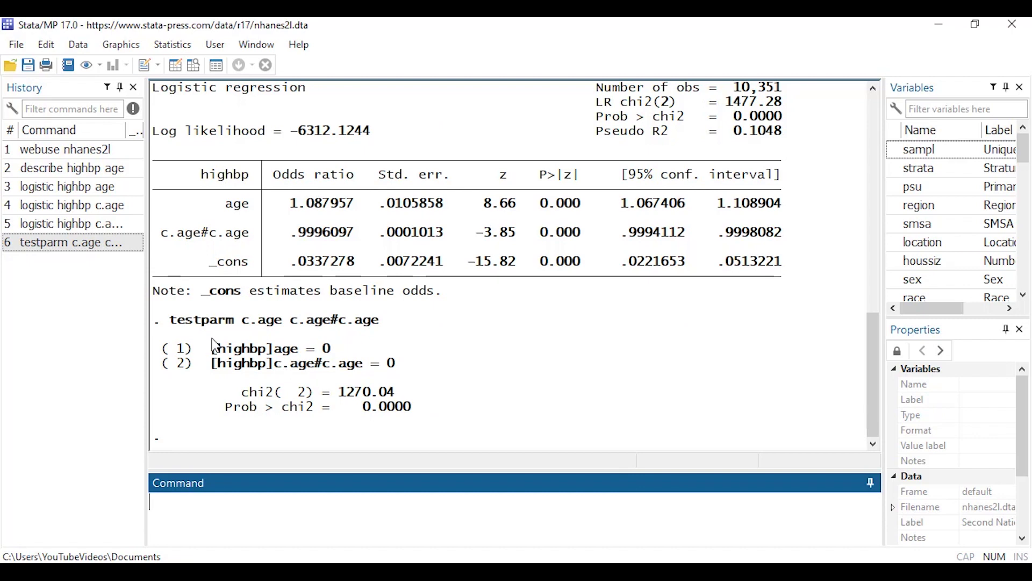
# Highlight the tested constraints, chi2(2) = 1270.04 and p = 0.0000 in the output.
pyautogui.moveTo(211, 348); pyautogui.dragTo(341, 351)
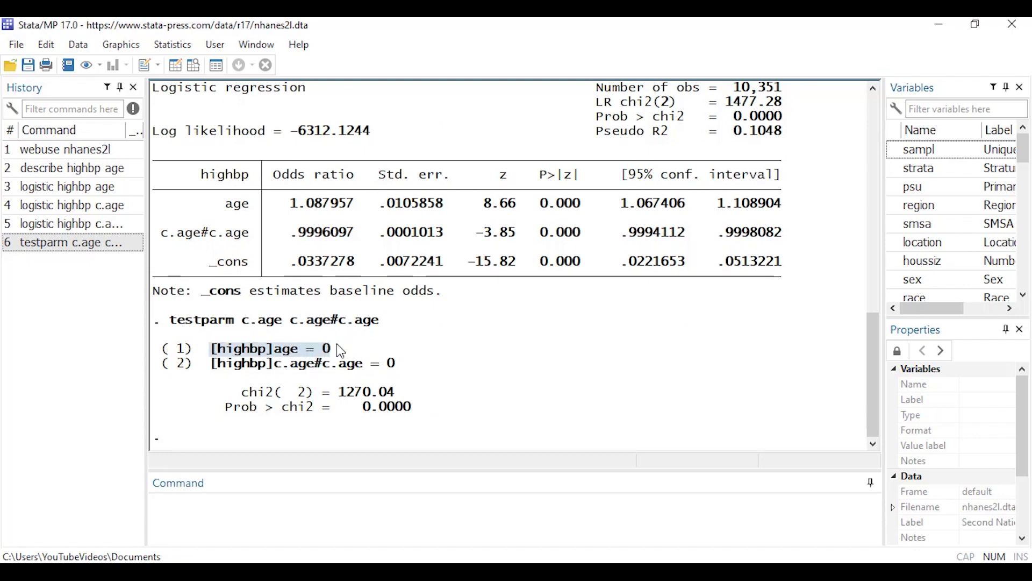
pyautogui.moveTo(211, 364); pyautogui.dragTo(405, 366)
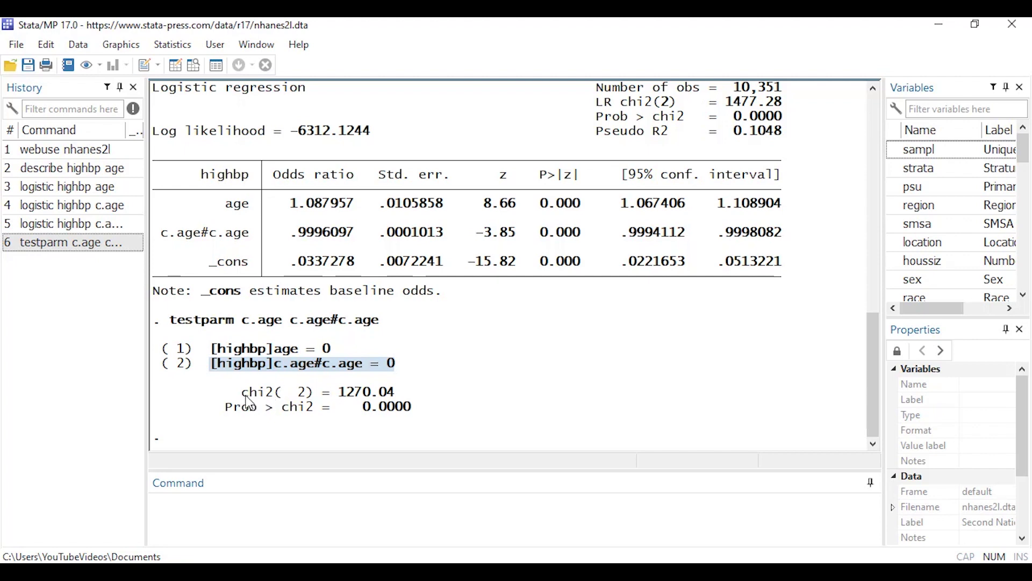
pyautogui.moveTo(241, 391); pyautogui.dragTo(396, 399)
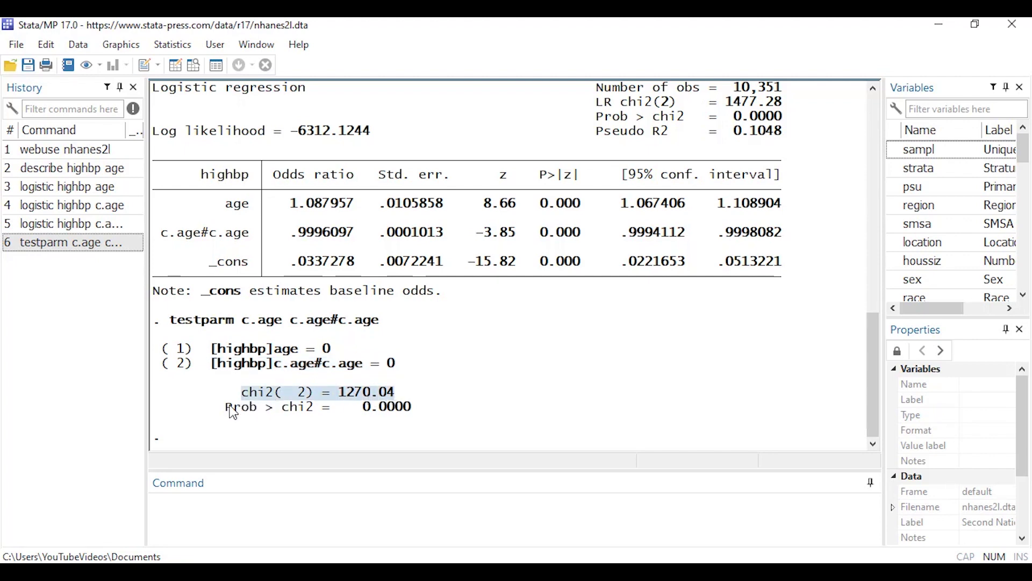
pyautogui.moveTo(225, 407); pyautogui.dragTo(408, 414)
pyautogui.click(423, 404)
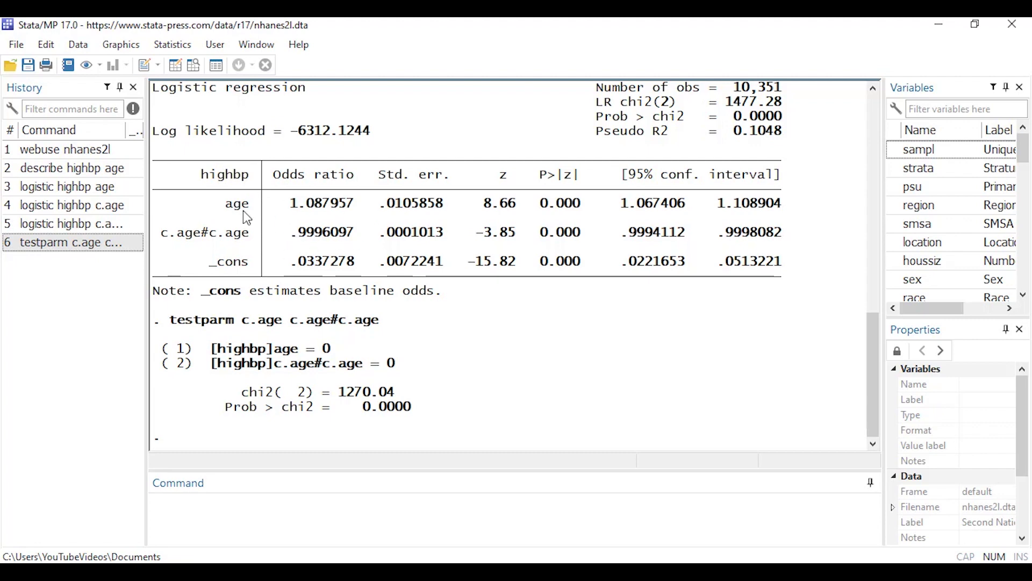
# Open the Postestimation Selector and choose Marginal effects > Basic and low-dimensional analysis.
pyautogui.click(172, 45)
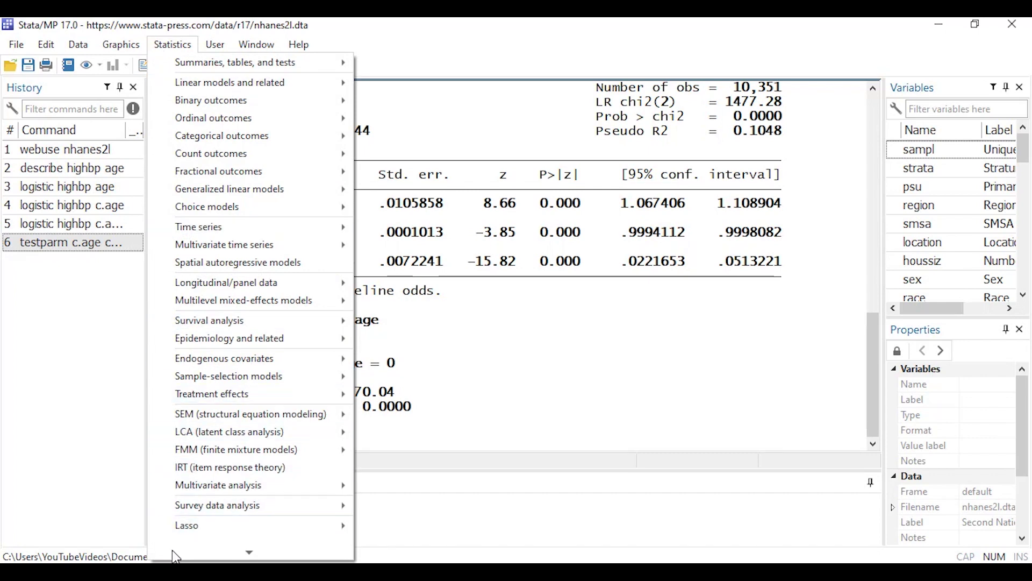
pyautogui.moveTo(175, 558)
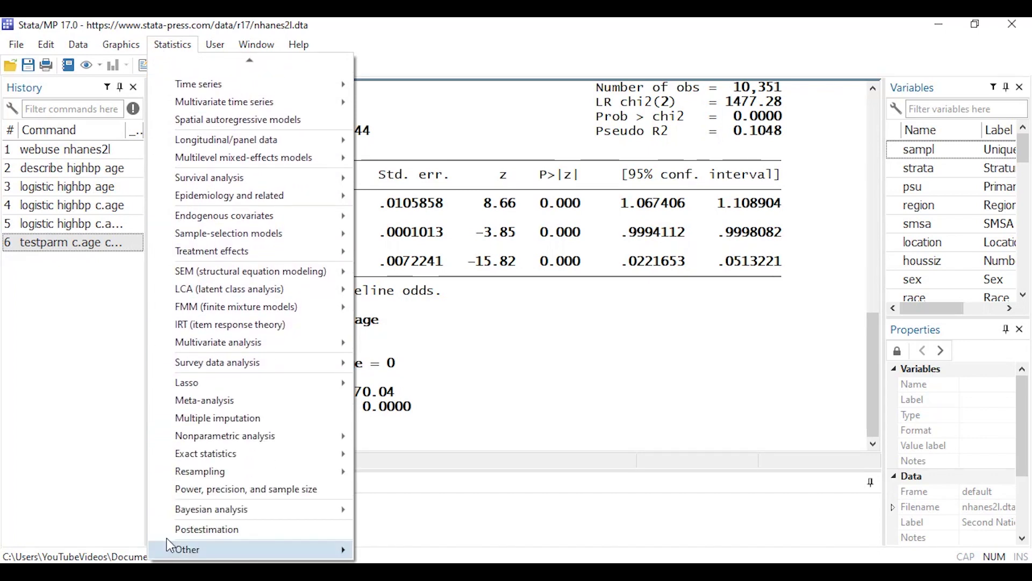
pyautogui.click(164, 536)
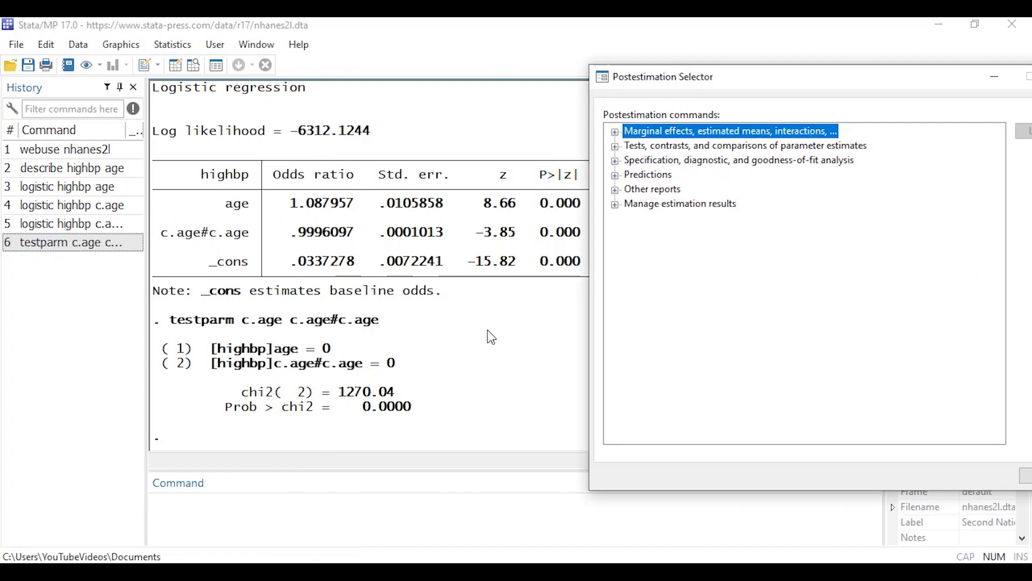
pyautogui.moveTo(699, 80); pyautogui.dragTo(643, 67)
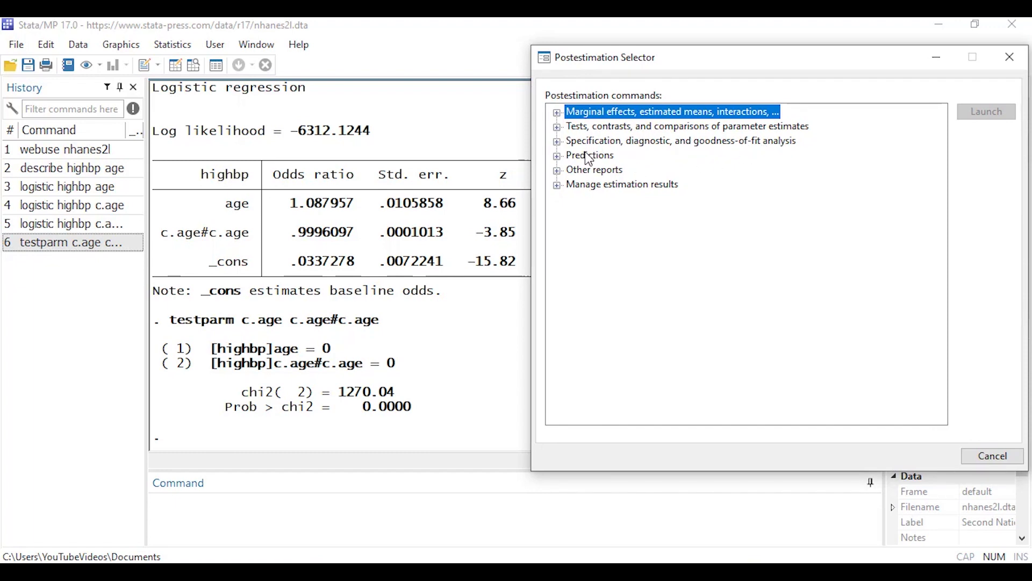
pyautogui.click(557, 113)
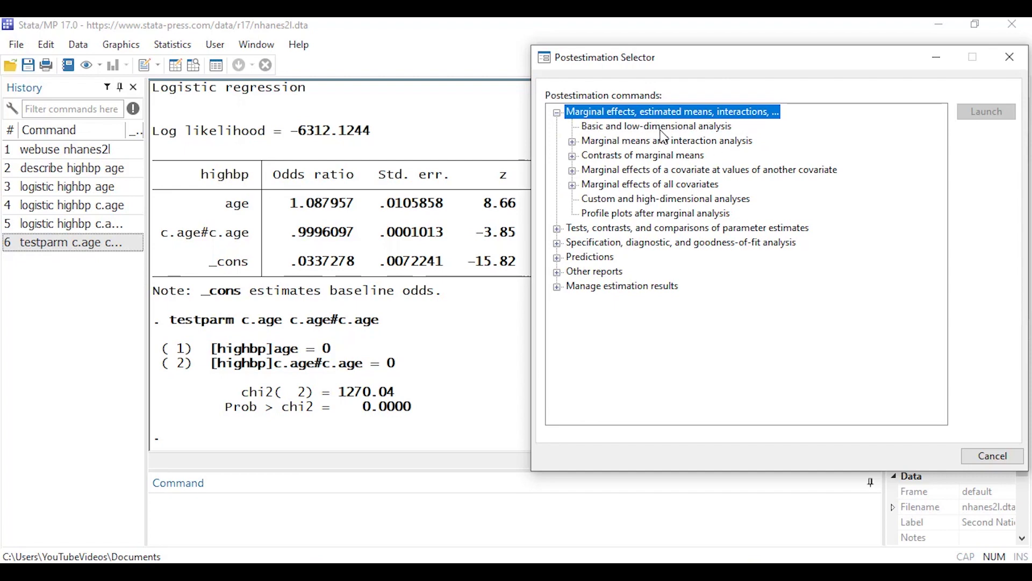
pyautogui.click(593, 131)
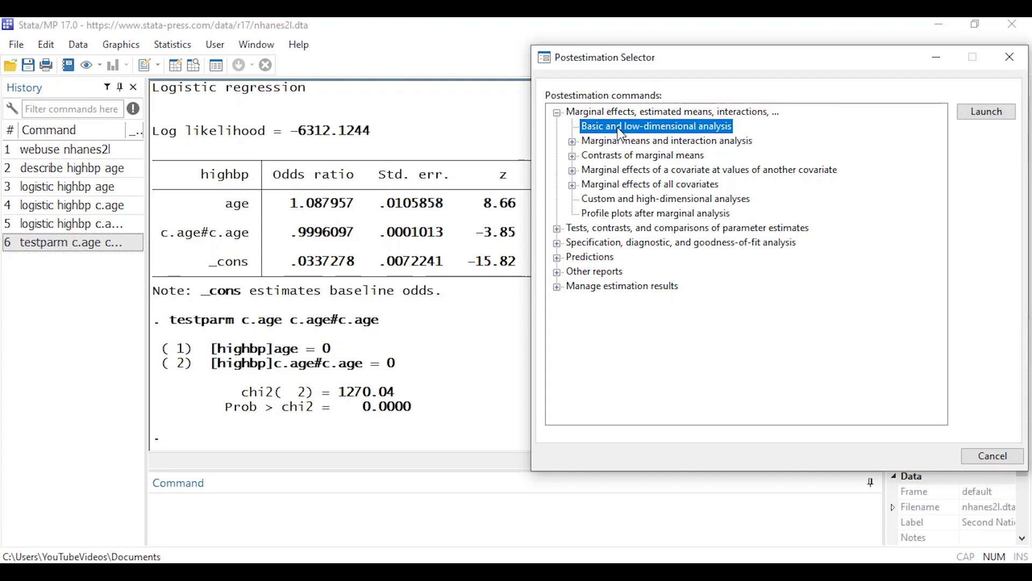
# Set margins for continuous covariate age at values 20(10)80, keeping marginal means of the outcome.
pyautogui.click(974, 114)
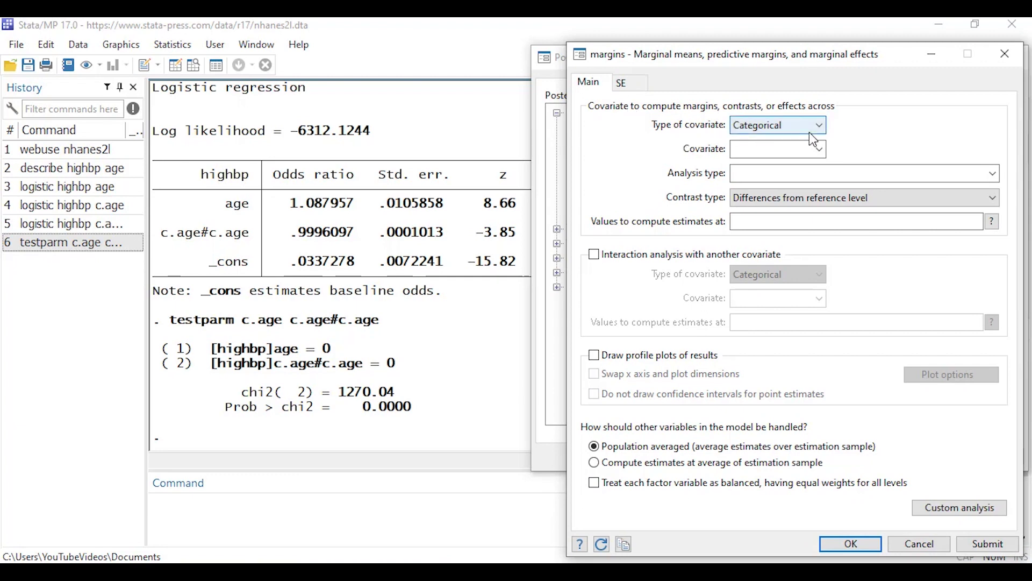
pyautogui.click(821, 124)
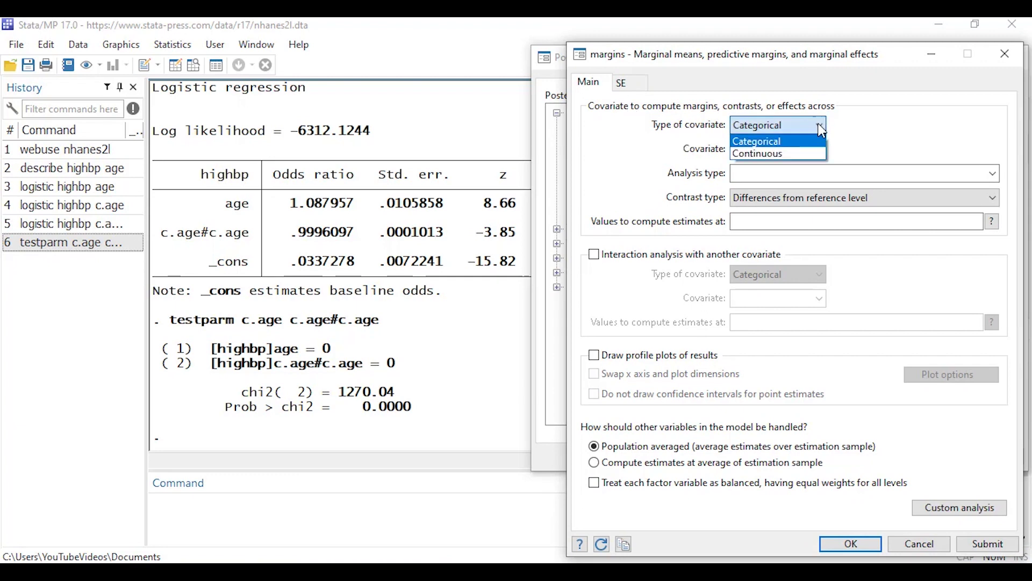
pyautogui.click(806, 154)
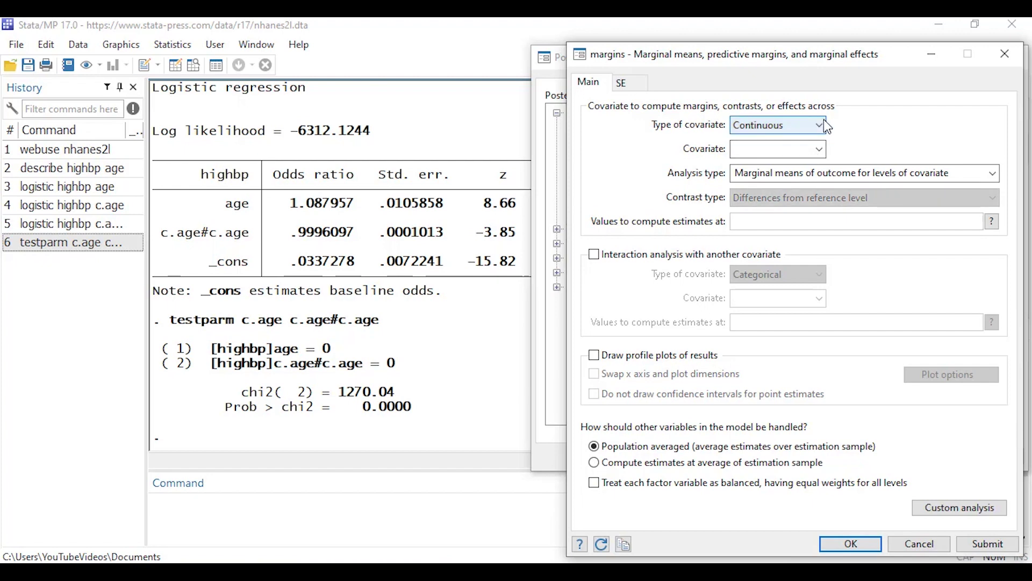
pyautogui.click(820, 150)
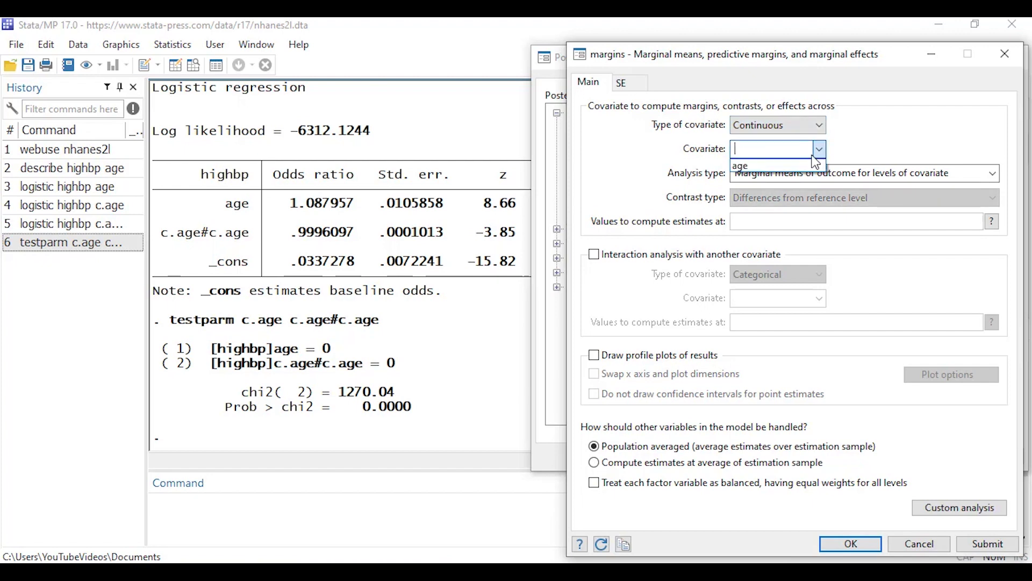
pyautogui.click(806, 167)
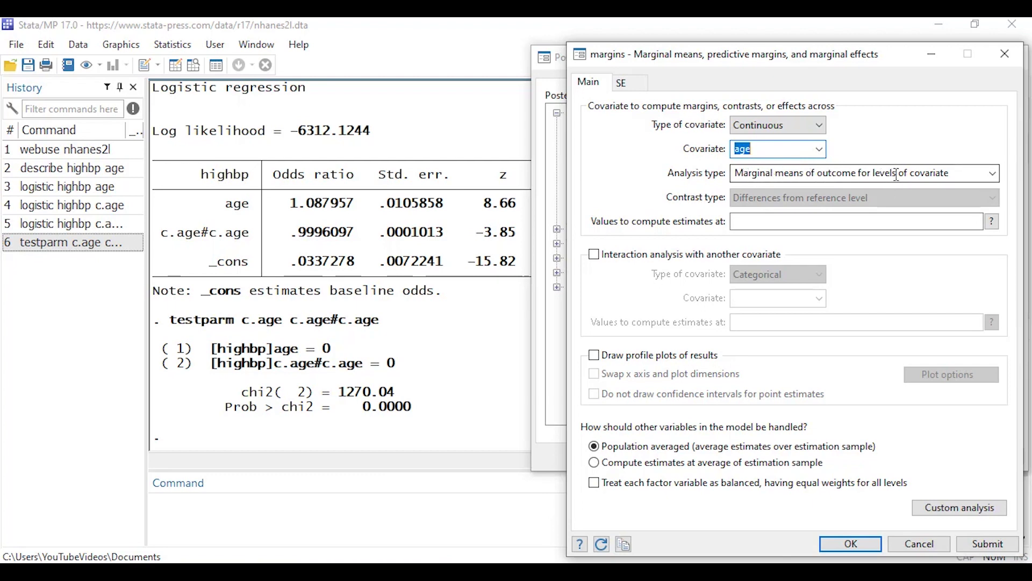
pyautogui.click(994, 173)
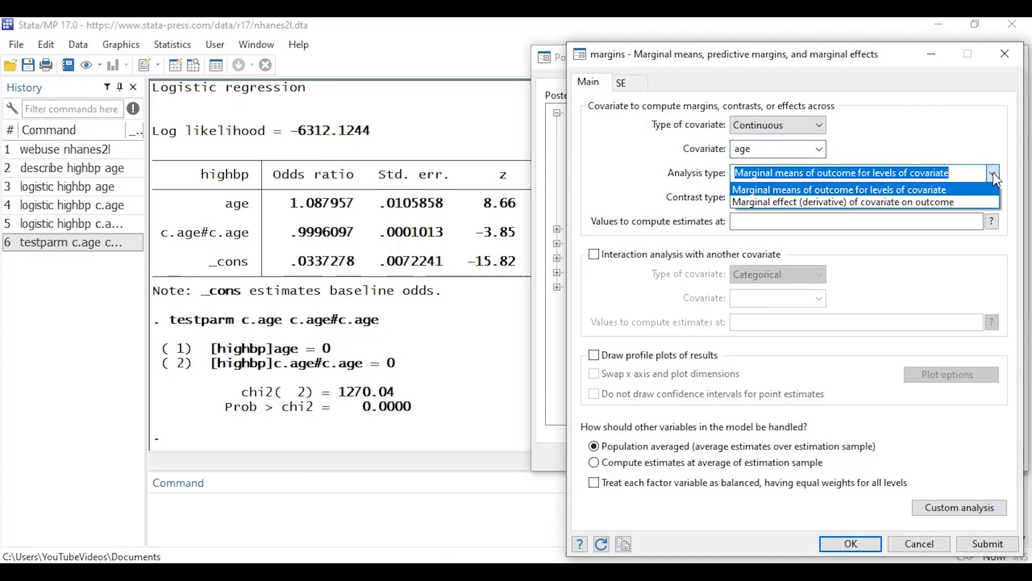
pyautogui.click(992, 175)
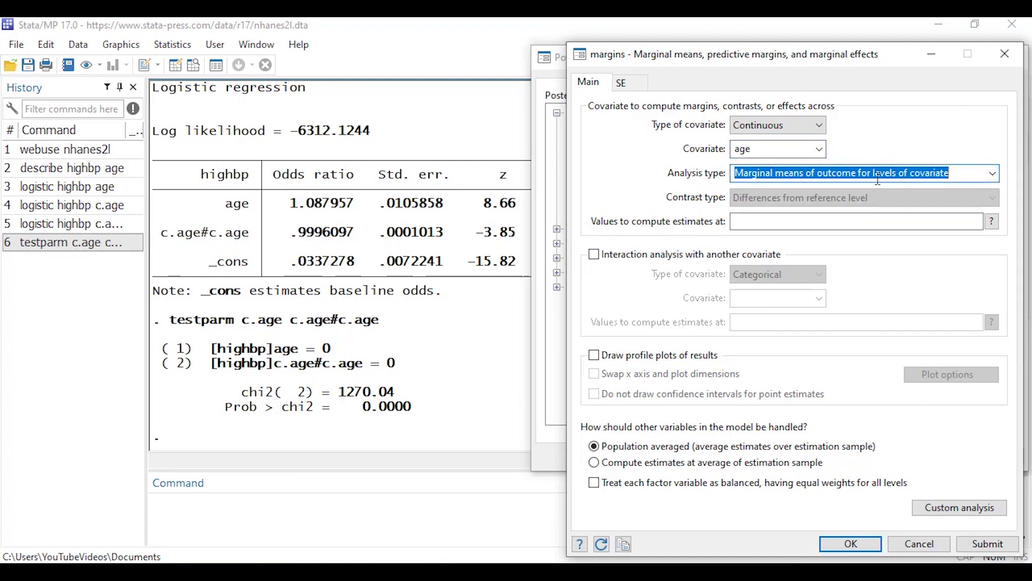
pyautogui.click(850, 224)
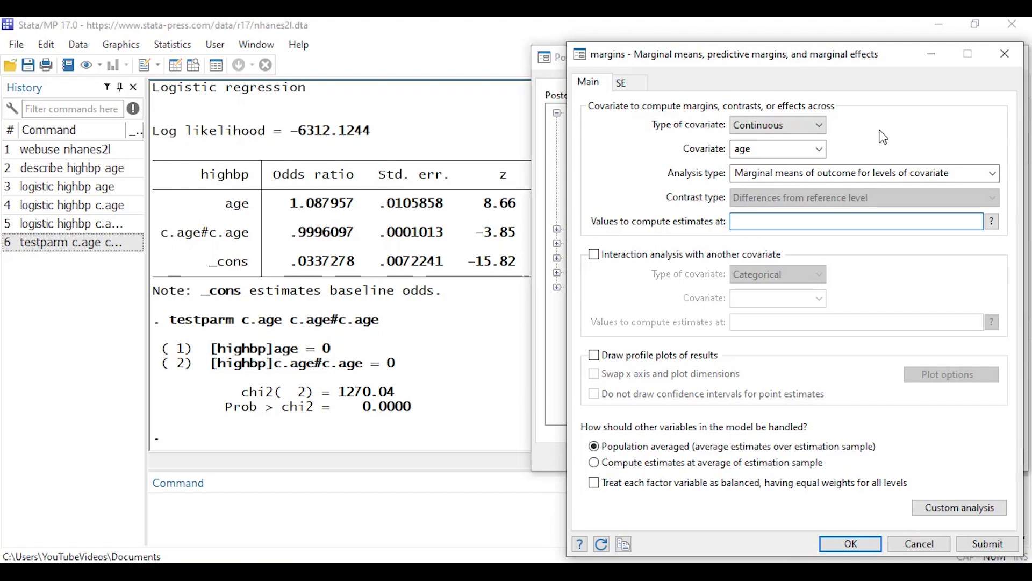
pyautogui.write('20(10)80')
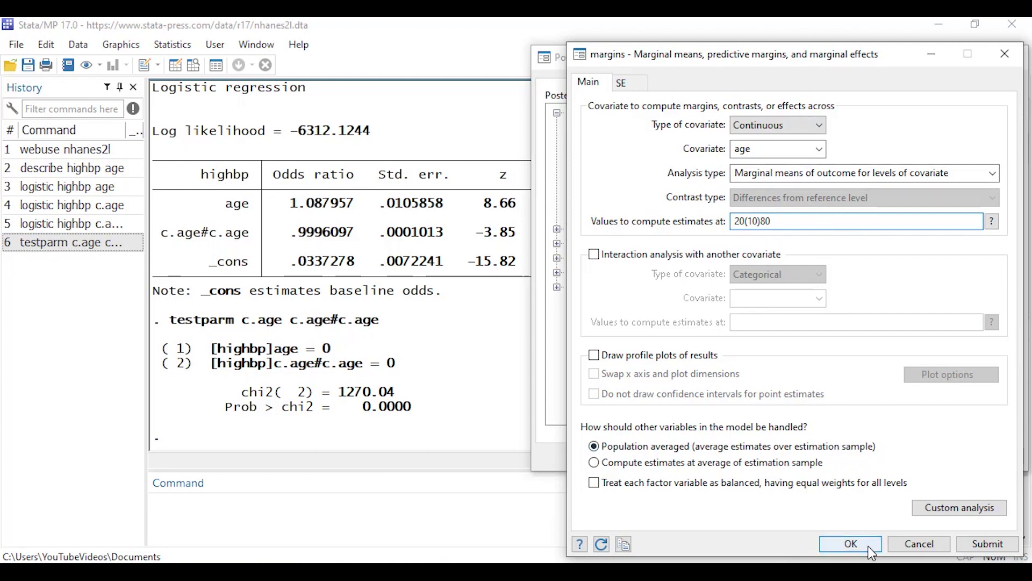
pyautogui.click(851, 544)
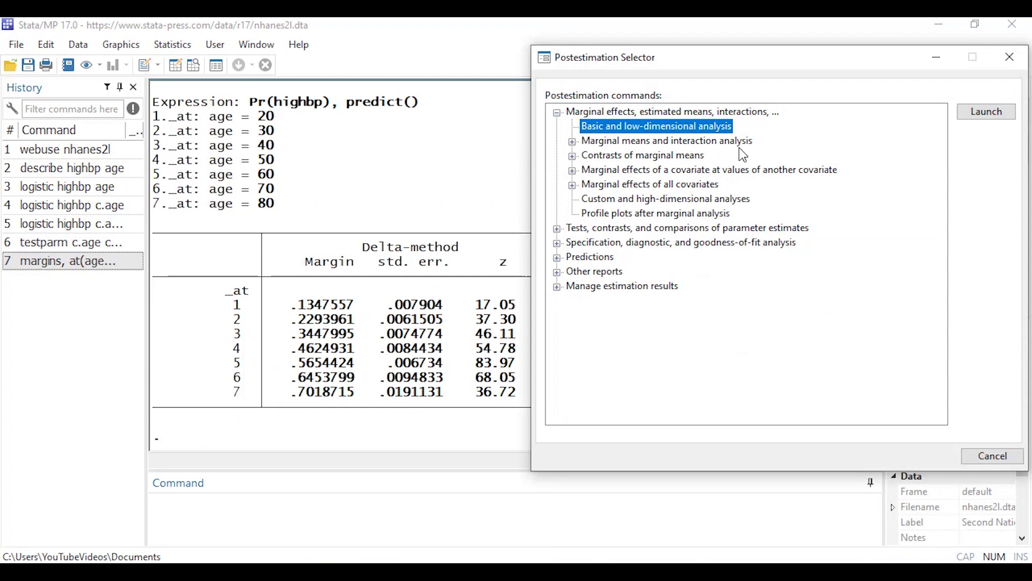
pyautogui.moveTo(633, 65); pyautogui.dragTo(930, 79)
pyautogui.scroll(2, 312, 223)
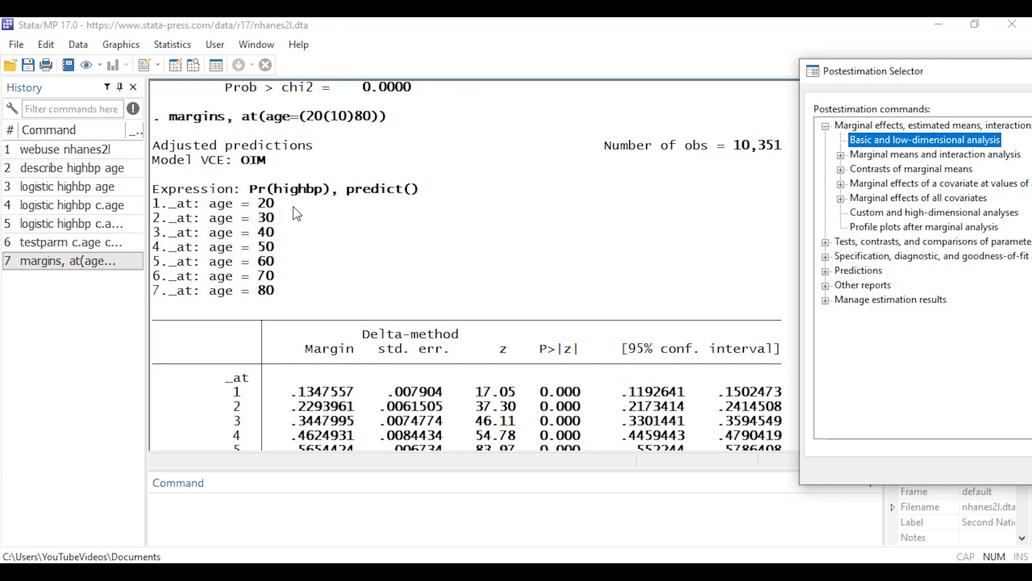
pyautogui.scroll(-1, 294, 213)
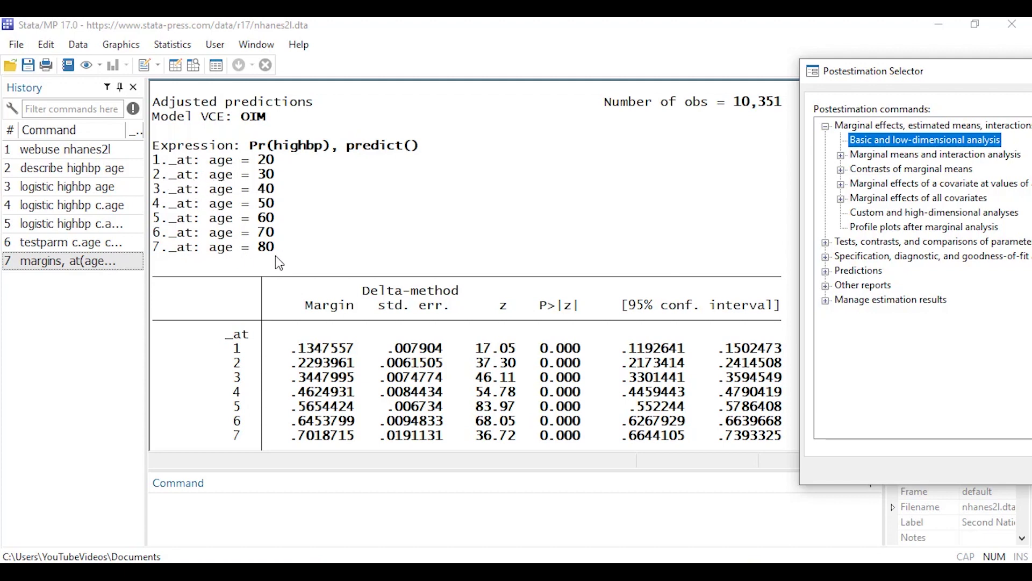
pyautogui.scroll(-1, 293, 253)
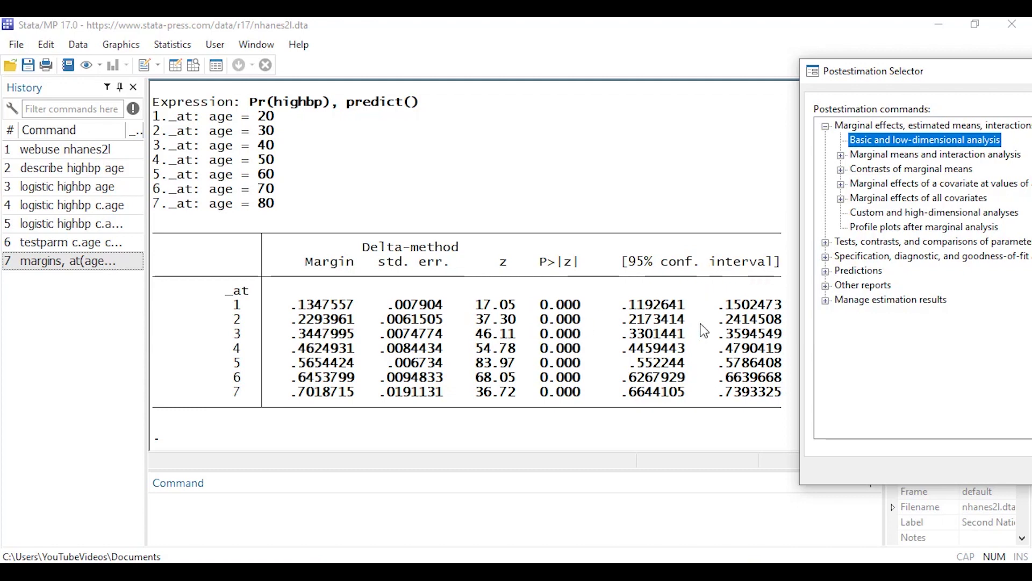
pyautogui.moveTo(919, 75); pyautogui.dragTo(650, 63)
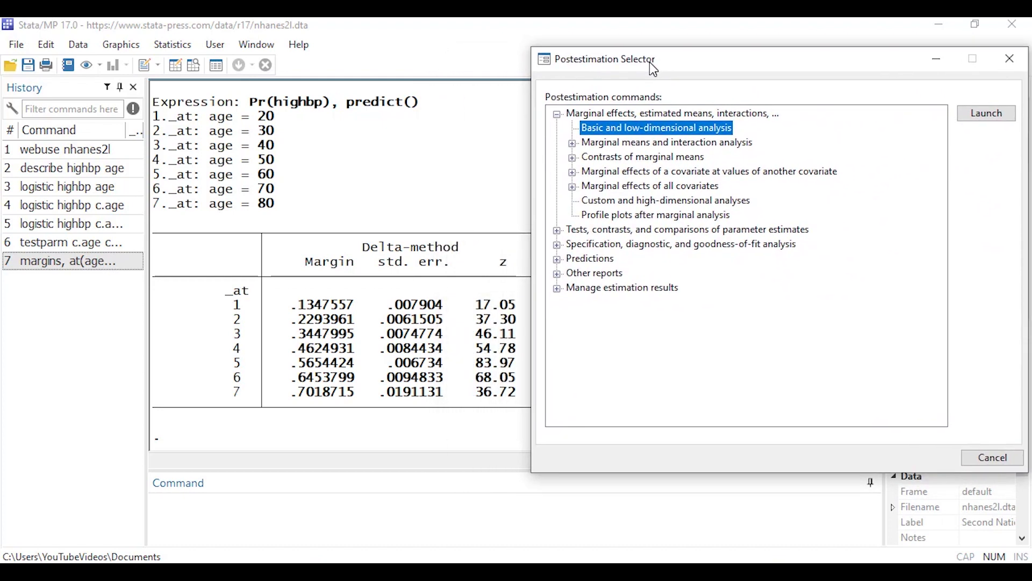
# Draw a marginsplot profile plot of the margins with at(age) on the x axis.
pyautogui.click(629, 215)
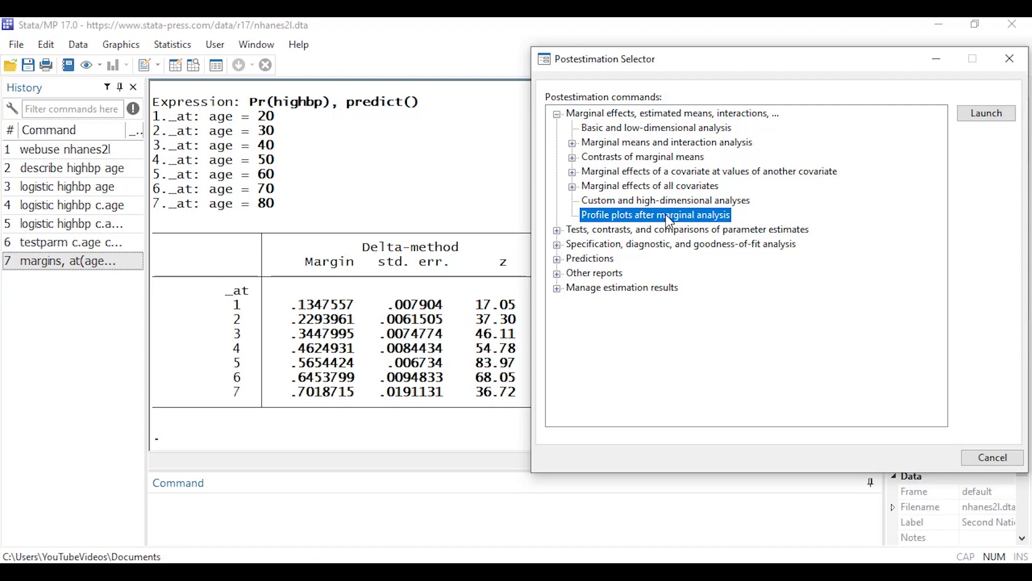
pyautogui.click(990, 120)
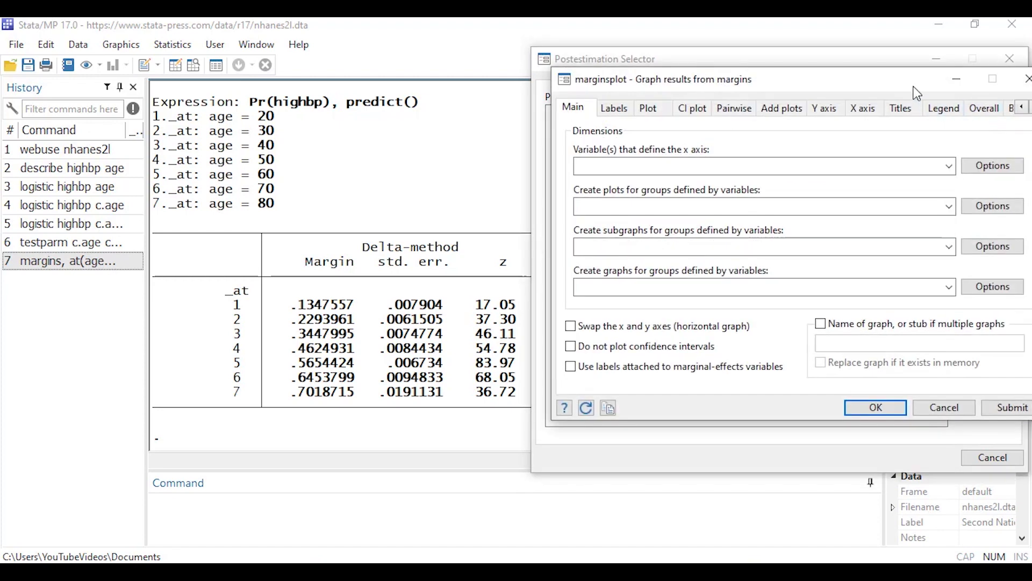
pyautogui.moveTo(890, 84); pyautogui.dragTo(892, 59)
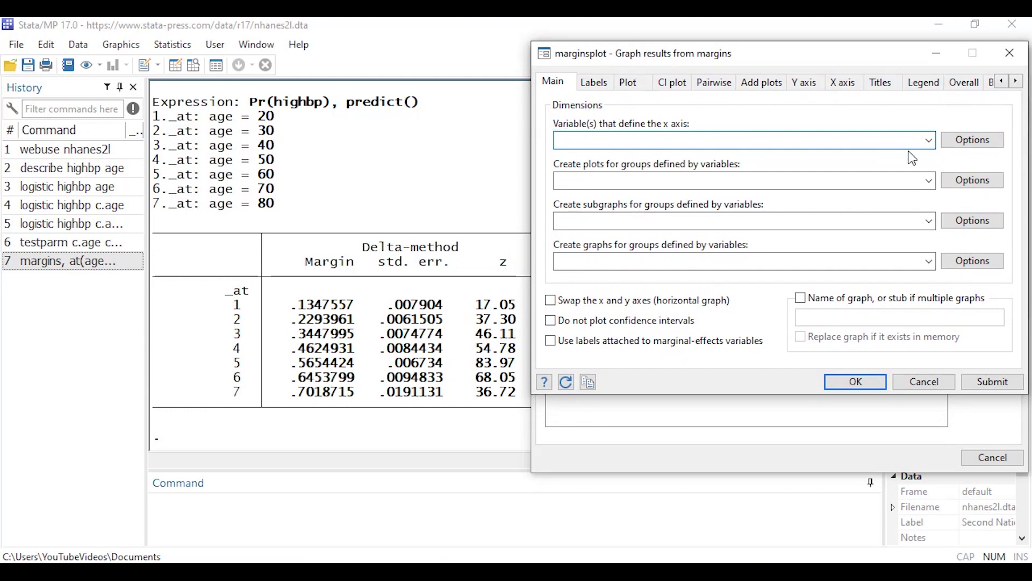
pyautogui.click(929, 141)
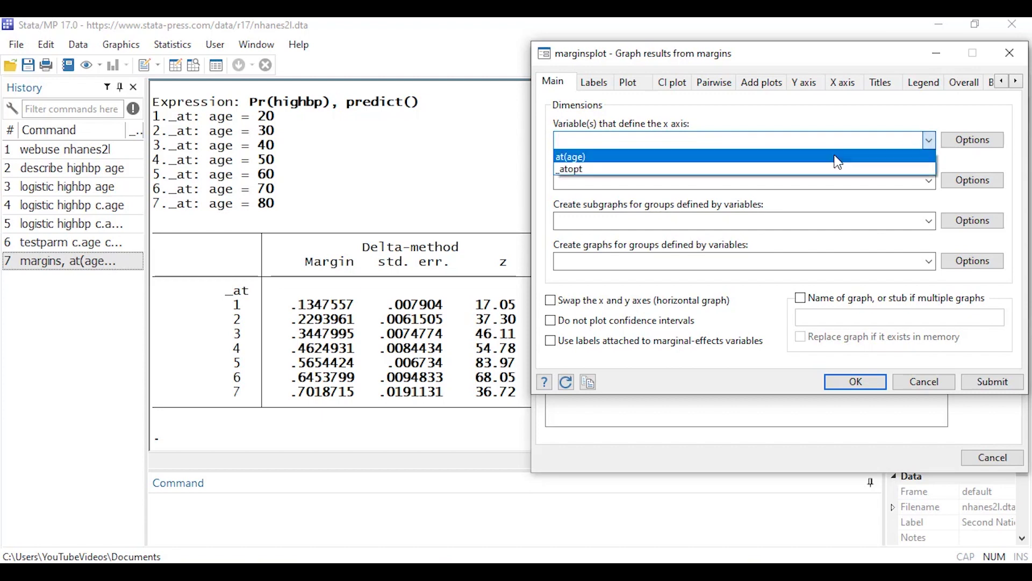
pyautogui.click(776, 157)
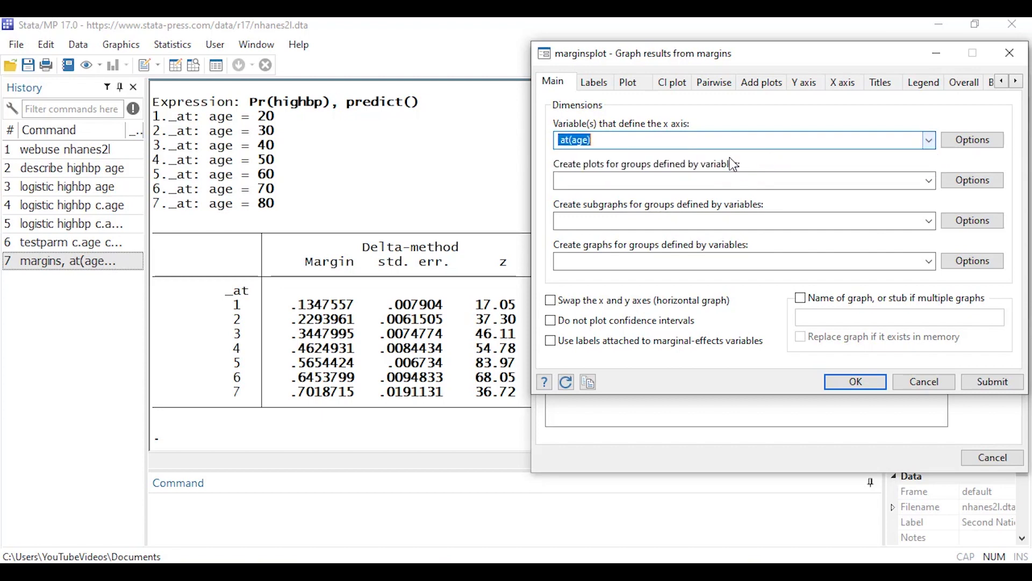
pyautogui.click(1009, 385)
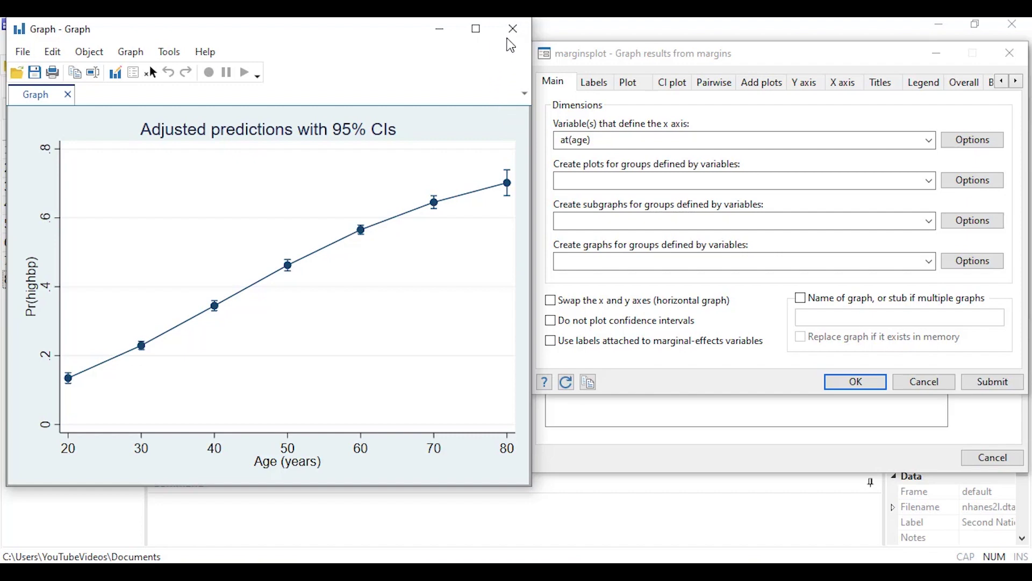
# Close the graph and dialogs, then send all eight History commands to a new do-file.
pyautogui.click(516, 37)
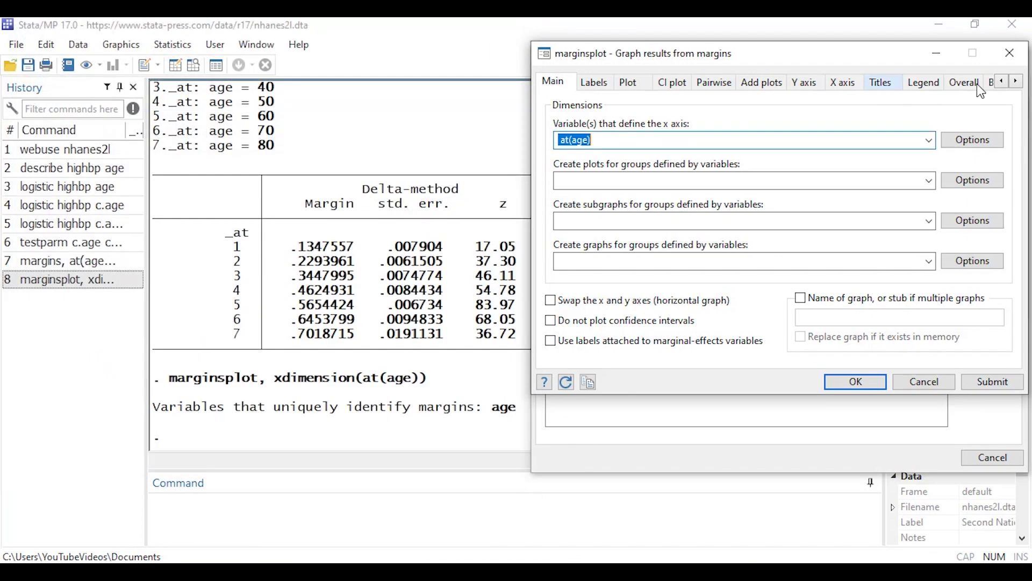
pyautogui.click(1008, 54)
pyautogui.click(1006, 57)
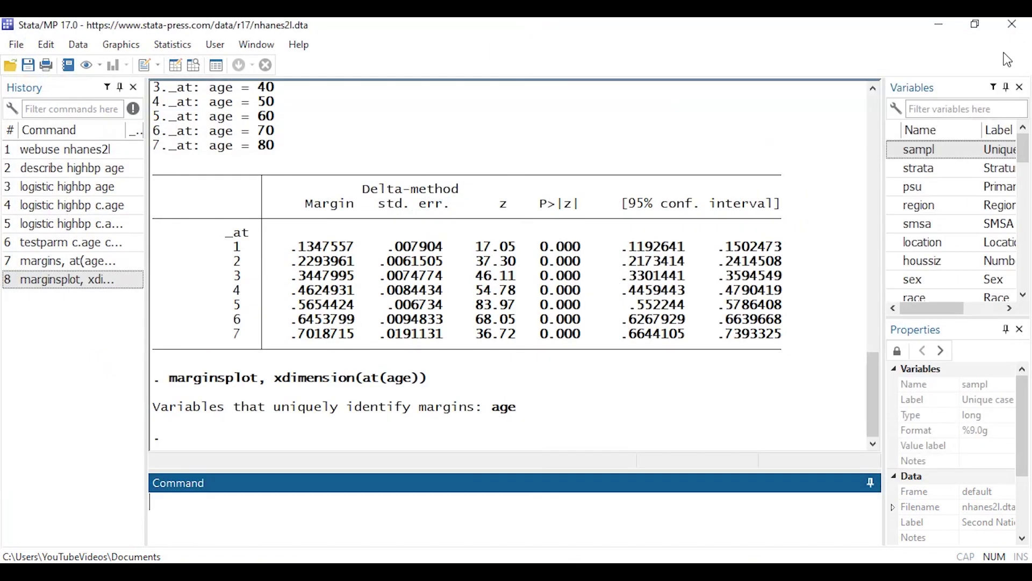
pyautogui.rightClick(40, 191)
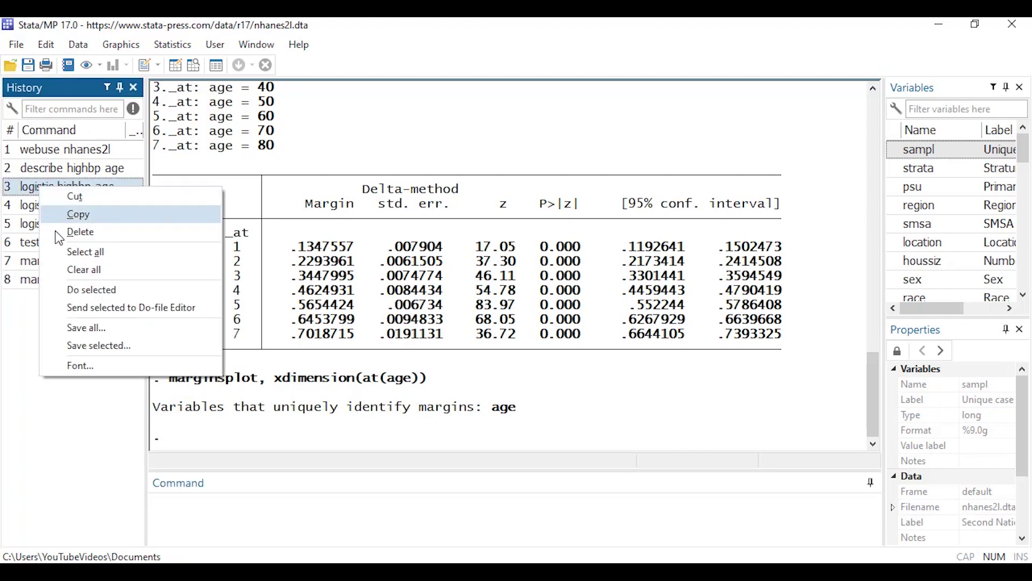
pyautogui.click(61, 258)
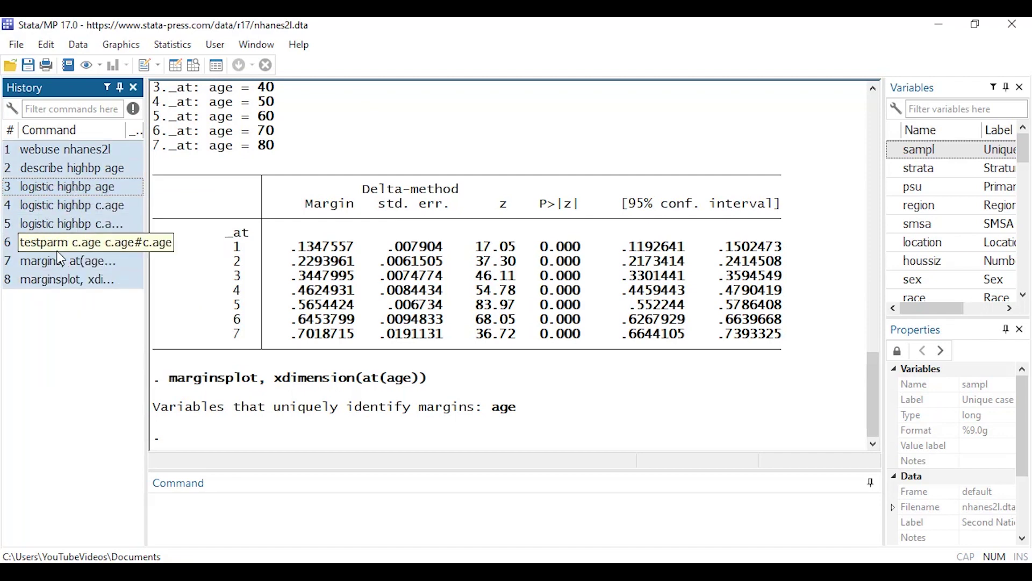
pyautogui.rightClick(47, 207)
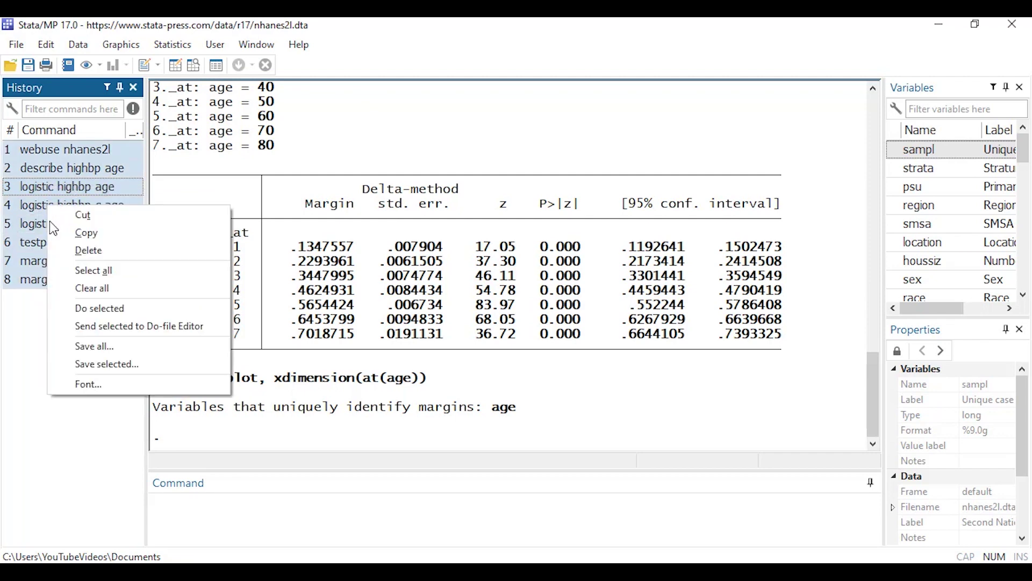
pyautogui.click(65, 325)
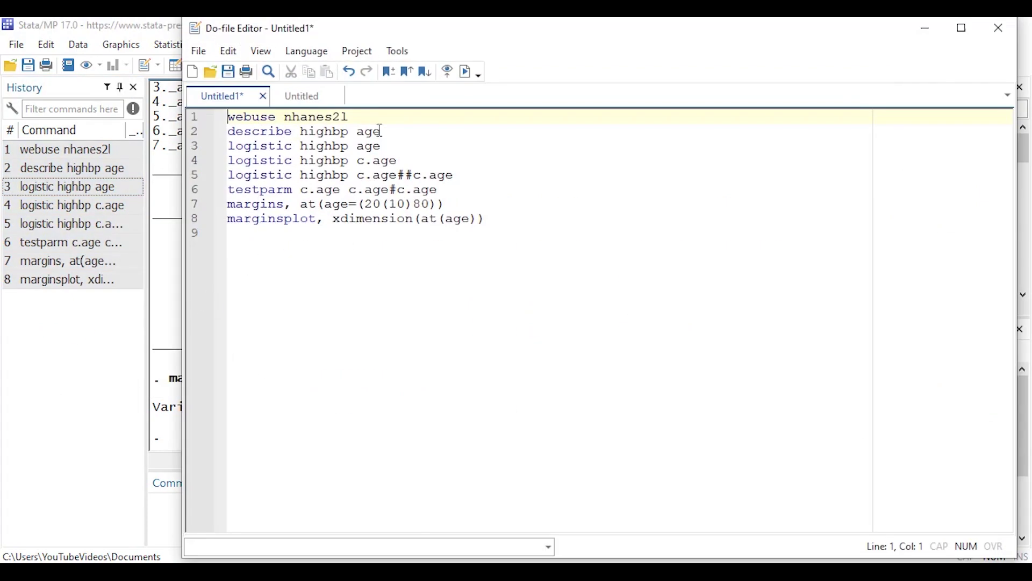
pyautogui.moveTo(488, 220); pyautogui.dragTo(222, 122)
pyautogui.click(300, 272)
pyautogui.moveTo(335, 219); pyautogui.dragTo(499, 220)
pyautogui.moveTo(301, 205); pyautogui.dragTo(447, 204)
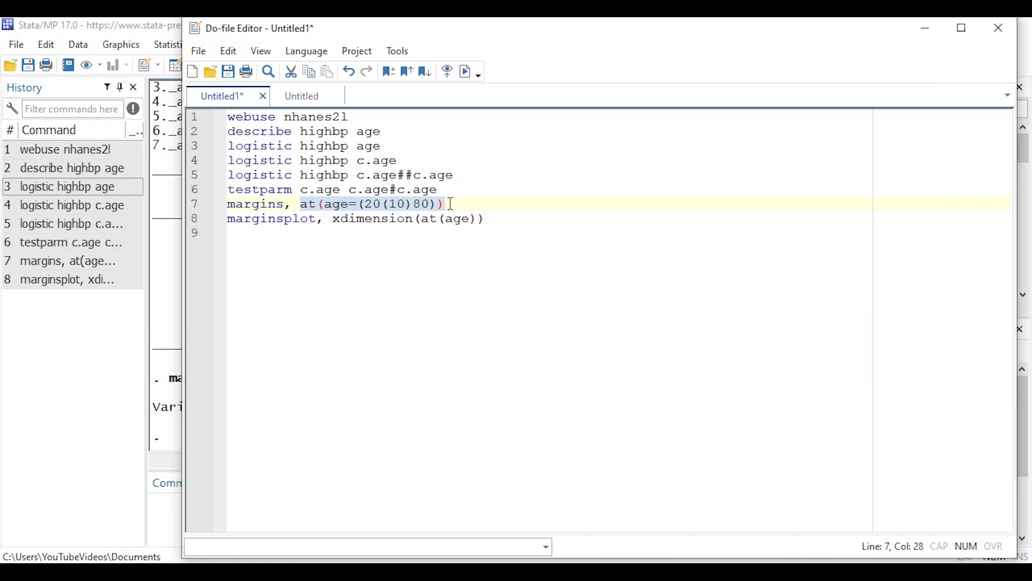
pyautogui.click(452, 191)
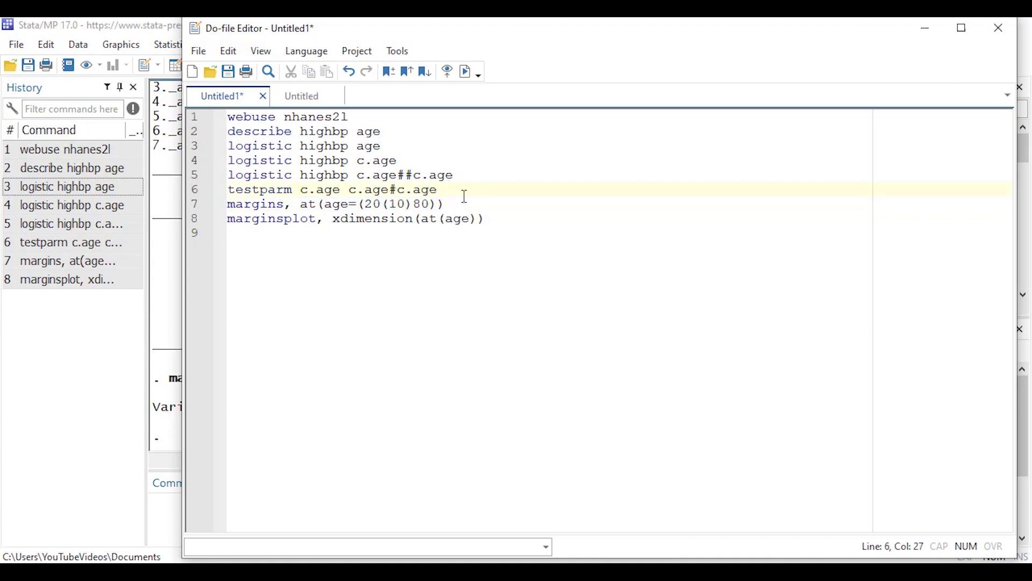
pyautogui.click(515, 223)
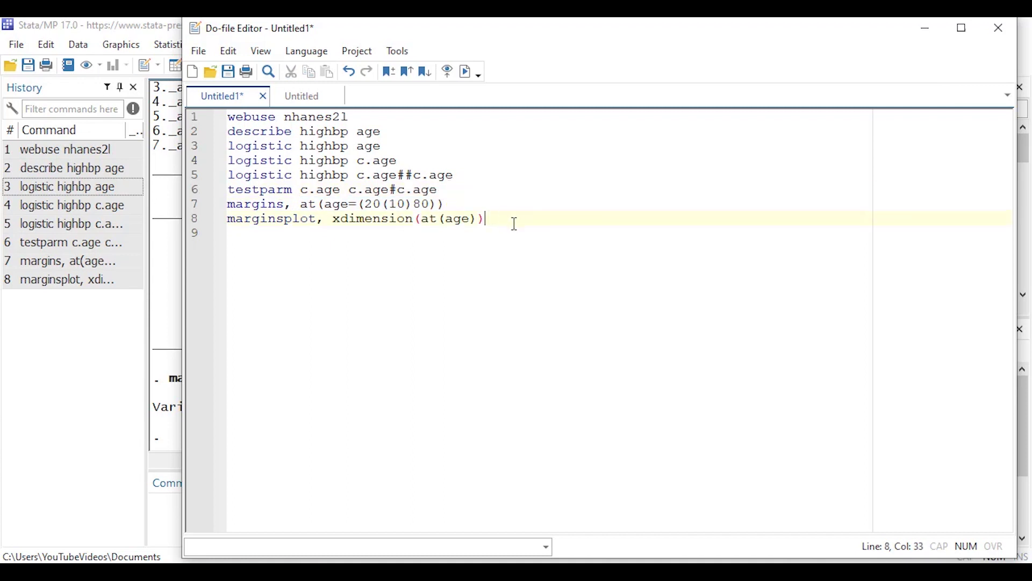